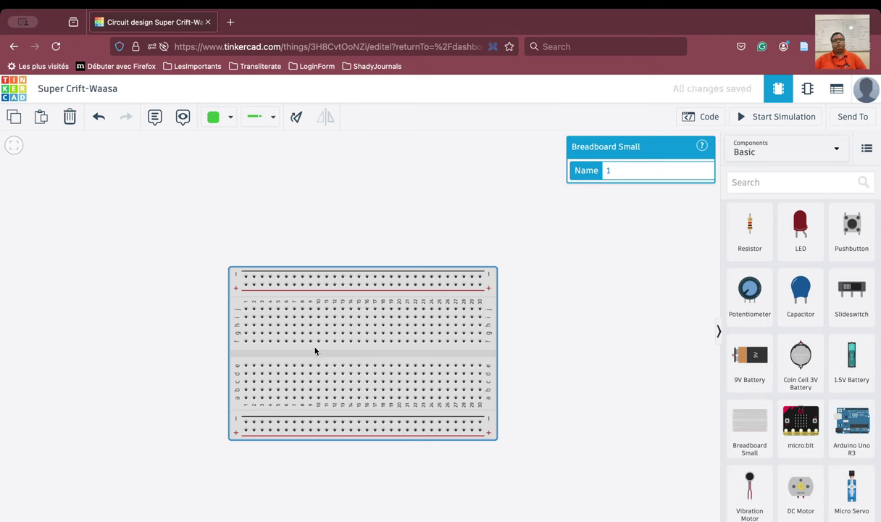
# Rotate the small breadboard 90 degrees clockwise so it stands upright, and move it to the left side of the workplane.
pyautogui.click(297, 118)
pyautogui.click(303, 123)
pyautogui.click(303, 123)
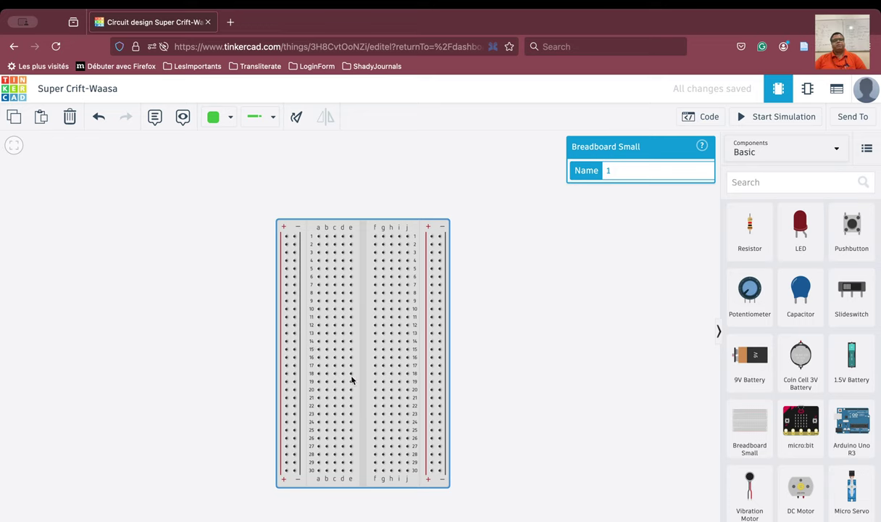
pyautogui.moveTo(367, 375); pyautogui.dragTo(229, 371)
# Add an Arduino Uno R3, rotate it 90 degrees so its USB port faces up, and place it over the breadboard's left half.
pyautogui.moveTo(850, 427); pyautogui.dragTo(434, 373)
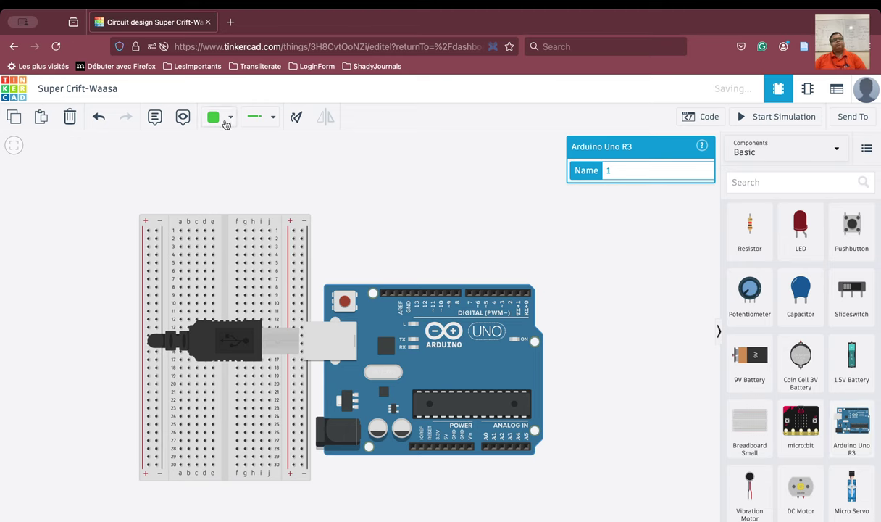
pyautogui.click(296, 118)
pyautogui.click(297, 119)
pyautogui.click(297, 118)
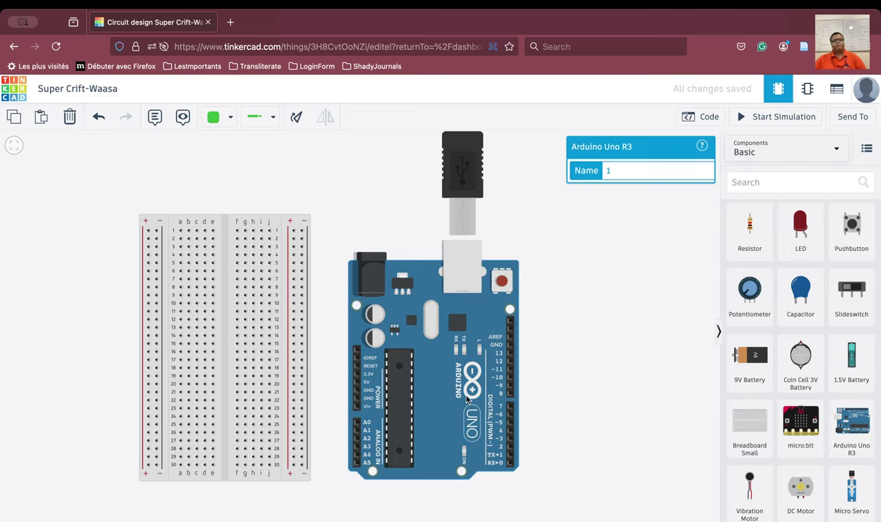
pyautogui.moveTo(467, 397); pyautogui.dragTo(172, 353)
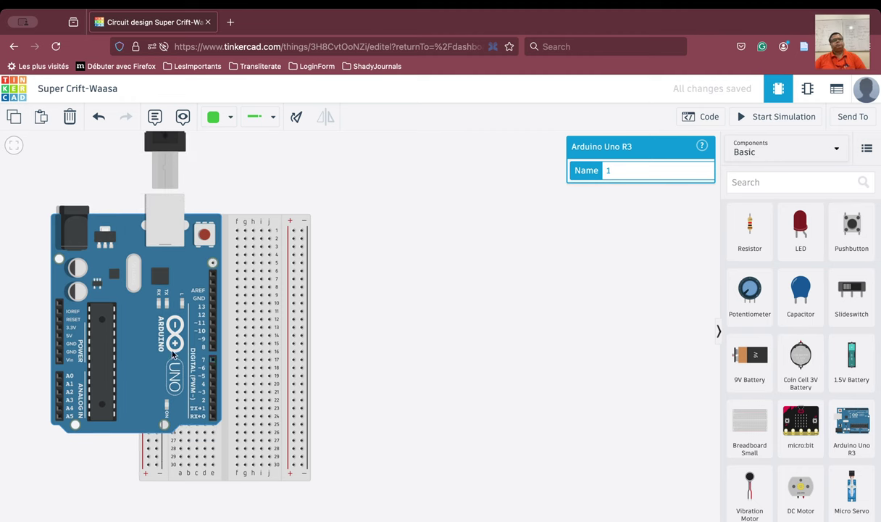
# Wire the Arduino's GND pin around the board's upper left to the breadboard's right negative rail at row 1, aligning the last bend.
pyautogui.click(58, 345)
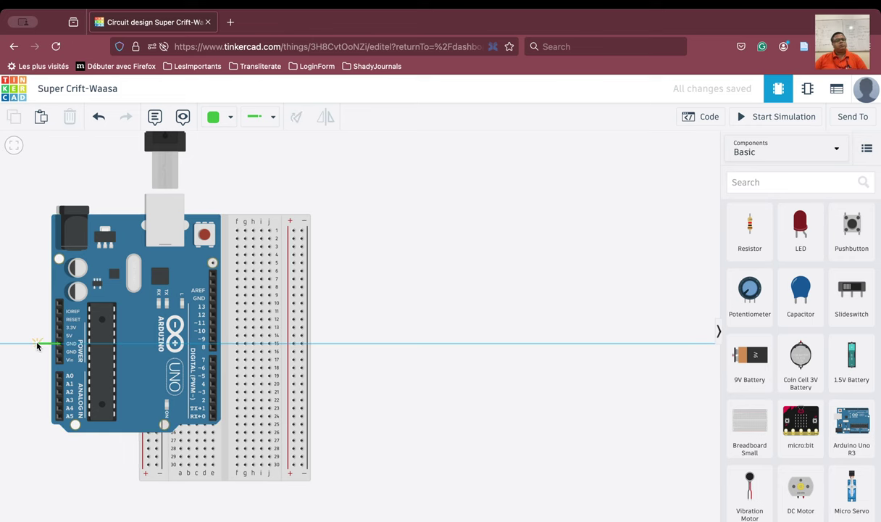
pyautogui.click(37, 345)
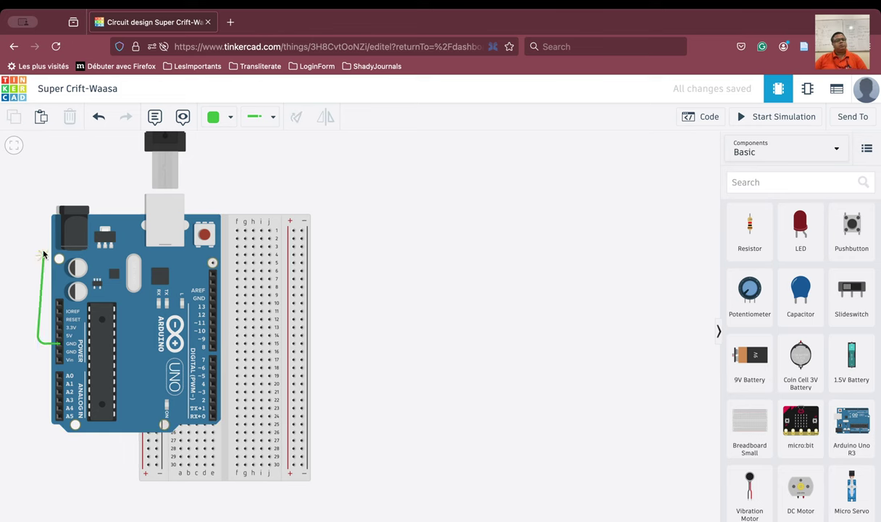
pyautogui.click(37, 172)
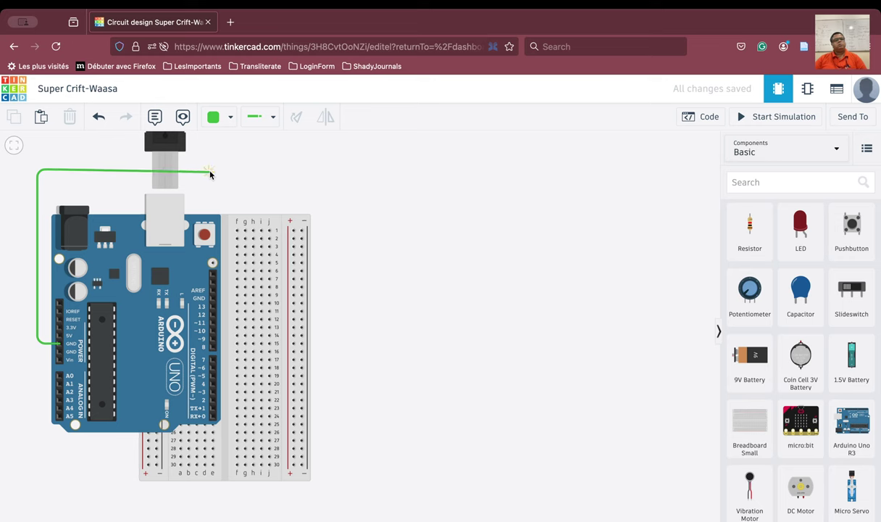
pyautogui.click(308, 171)
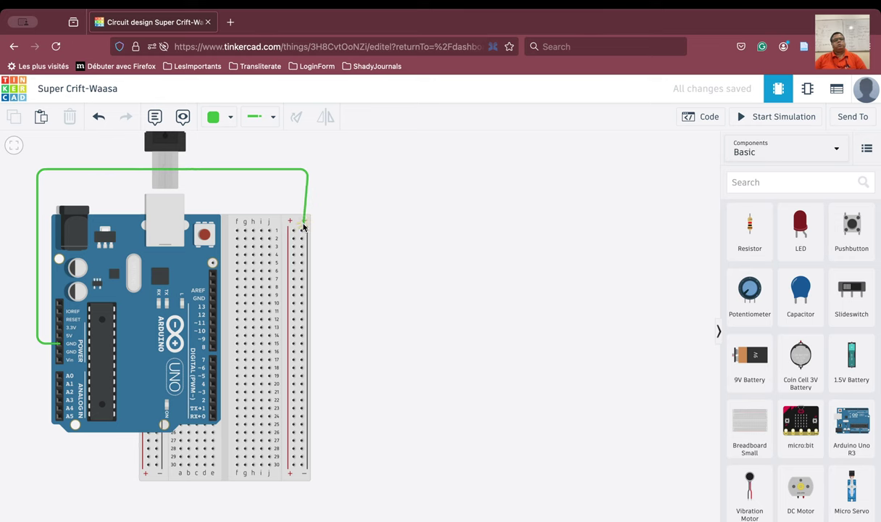
pyautogui.click(303, 230)
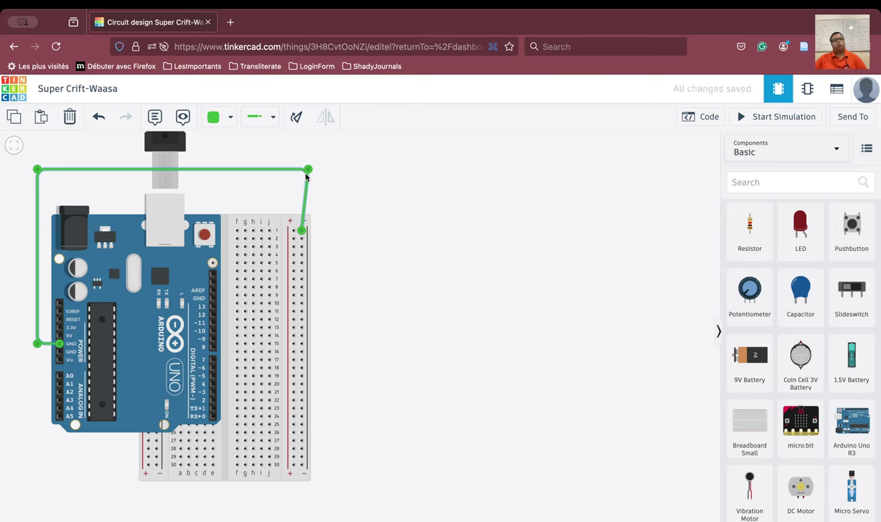
pyautogui.moveTo(305, 170); pyautogui.dragTo(303, 170)
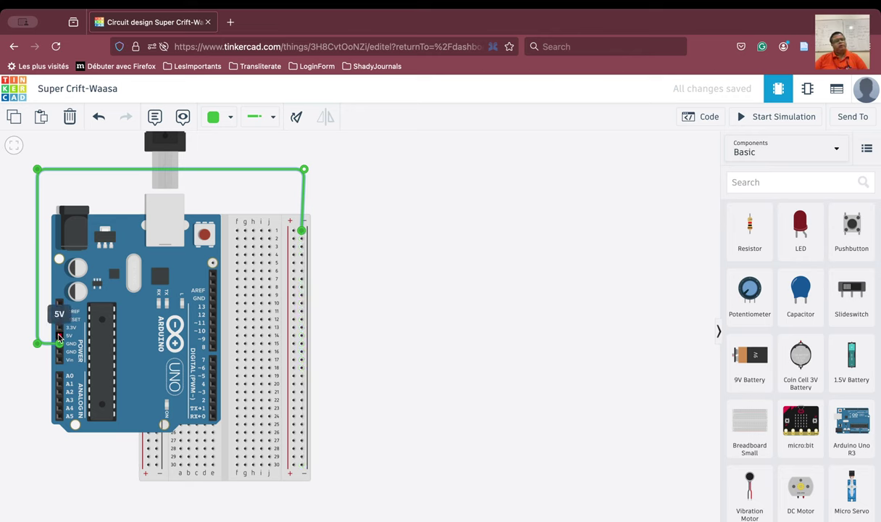
# Wire the Arduino's 5V pin inside the ground wire to the right positive rail at row 1, and straighten the ground wire's last bend.
pyautogui.moveTo(55, 339); pyautogui.dragTo(44, 181)
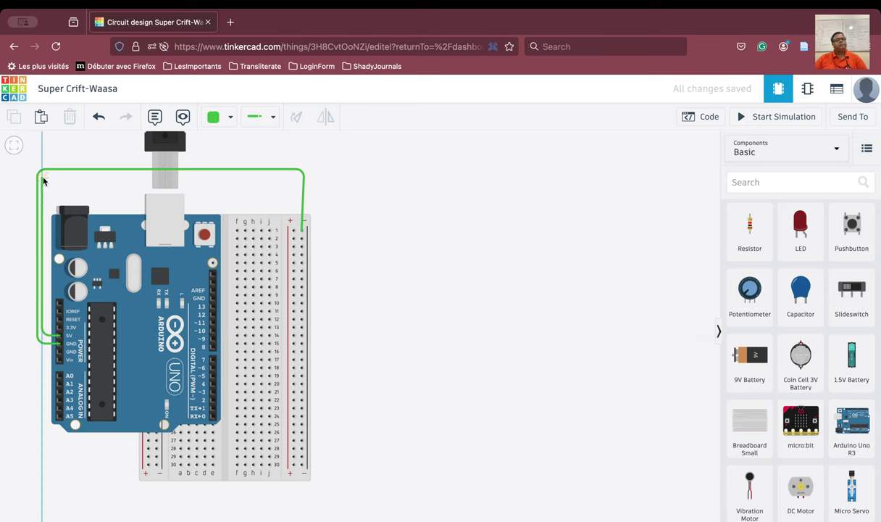
pyautogui.click(42, 181)
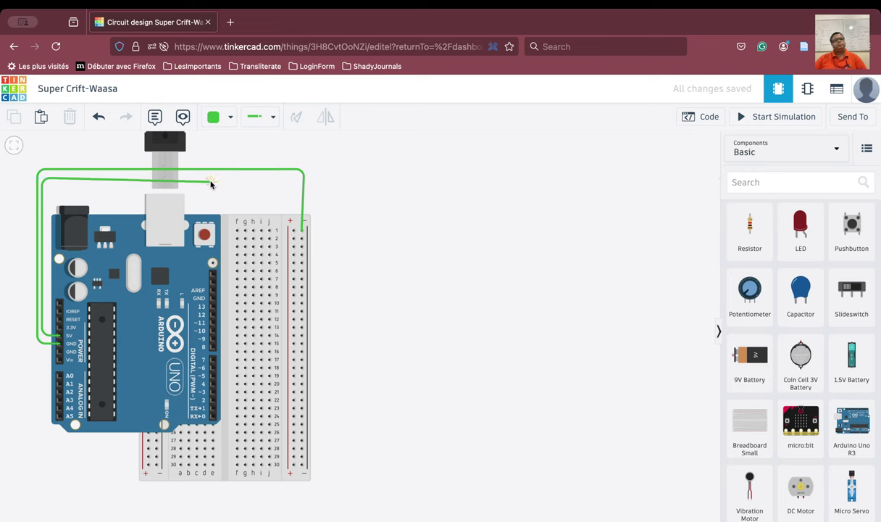
pyautogui.click(294, 178)
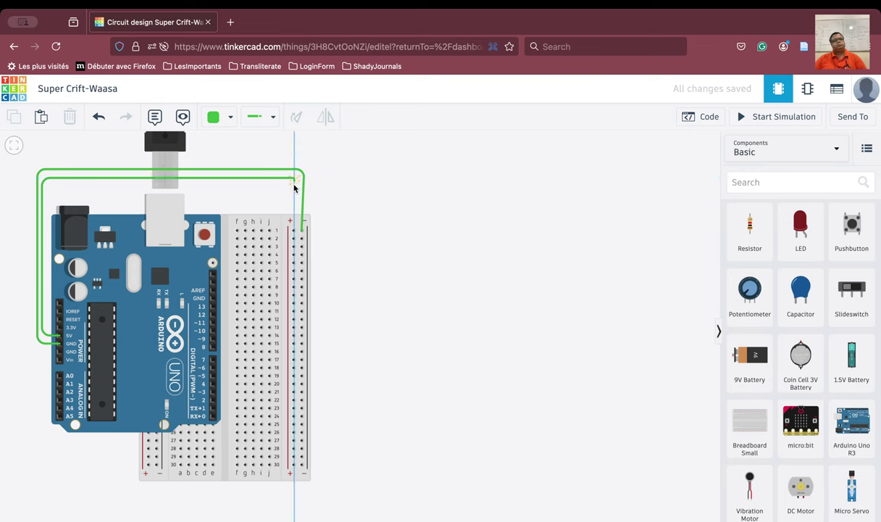
pyautogui.click(295, 231)
pyautogui.click(303, 190)
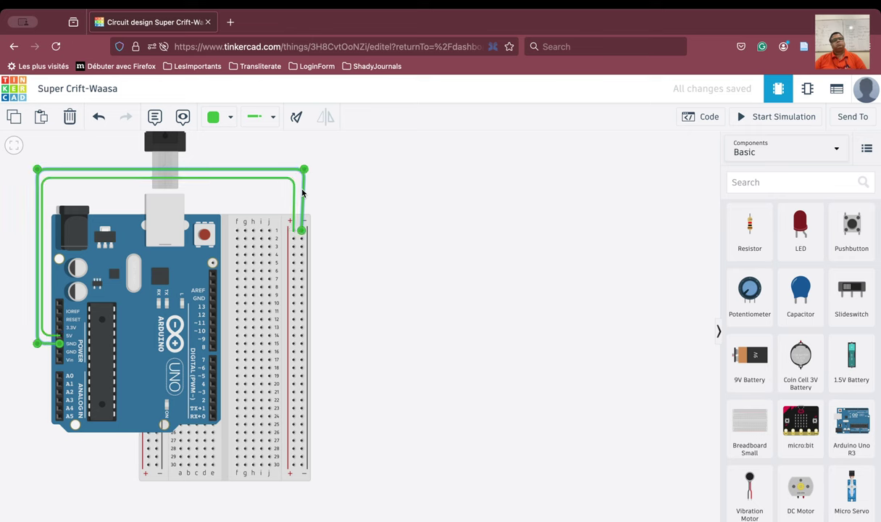
pyautogui.moveTo(304, 171); pyautogui.dragTo(303, 170)
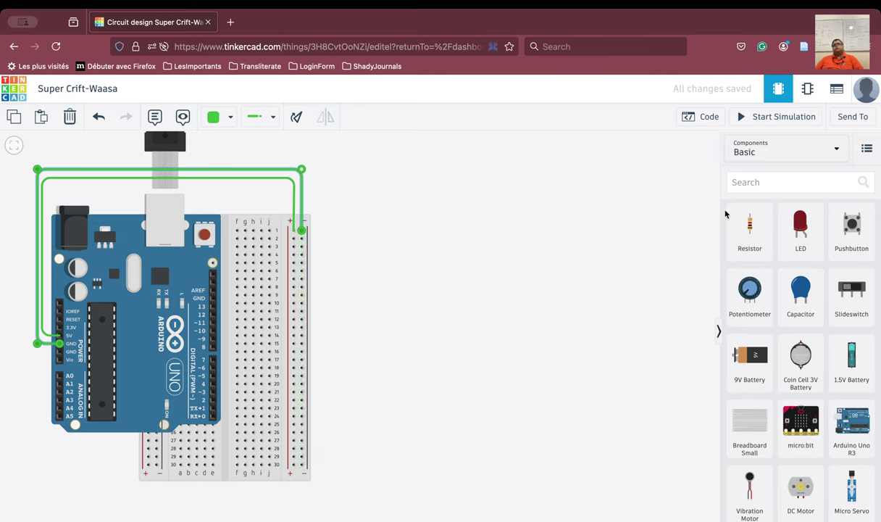
# Search the components for "pir" and place a PIR Sensor to the right of the breadboard.
pyautogui.click(769, 179)
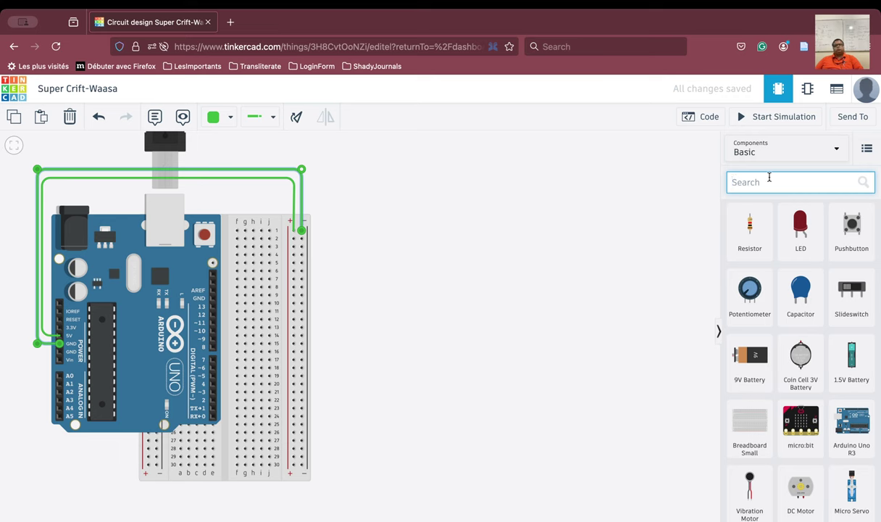
pyautogui.write('pi')
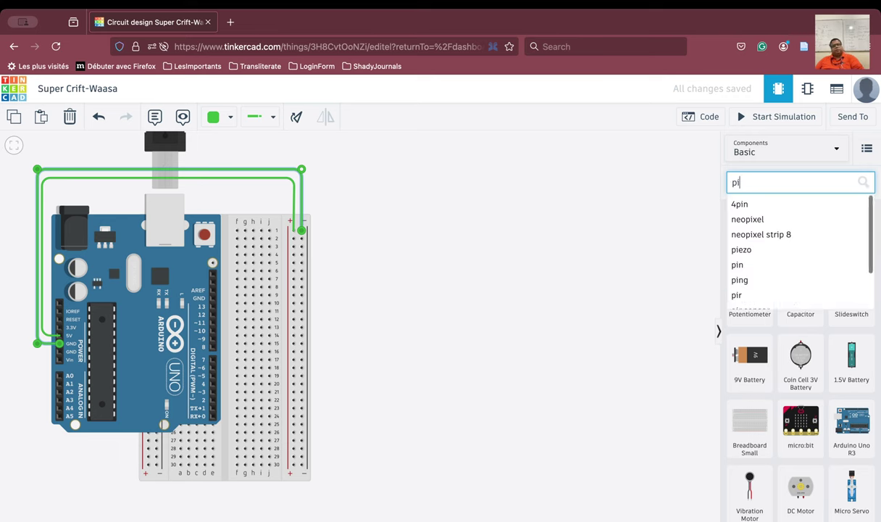
pyautogui.write('r')
pyautogui.click(675, 280)
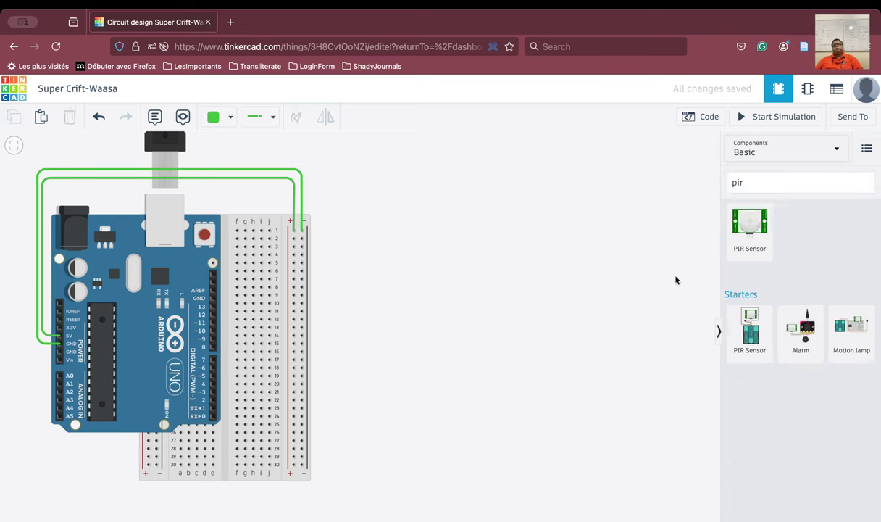
pyautogui.moveTo(750, 225); pyautogui.dragTo(476, 270)
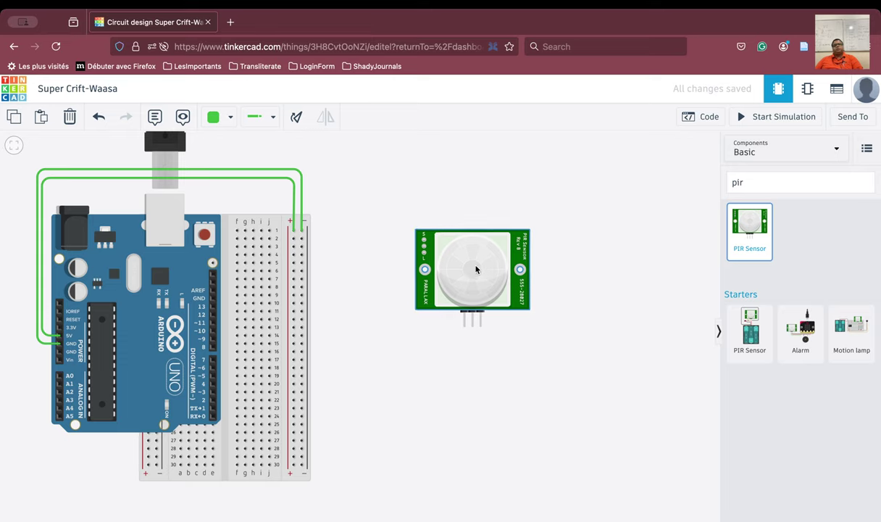
# Examine the PIR sensor's three pins up close to identify the function of each one.
pyautogui.scroll(5, 476, 270)
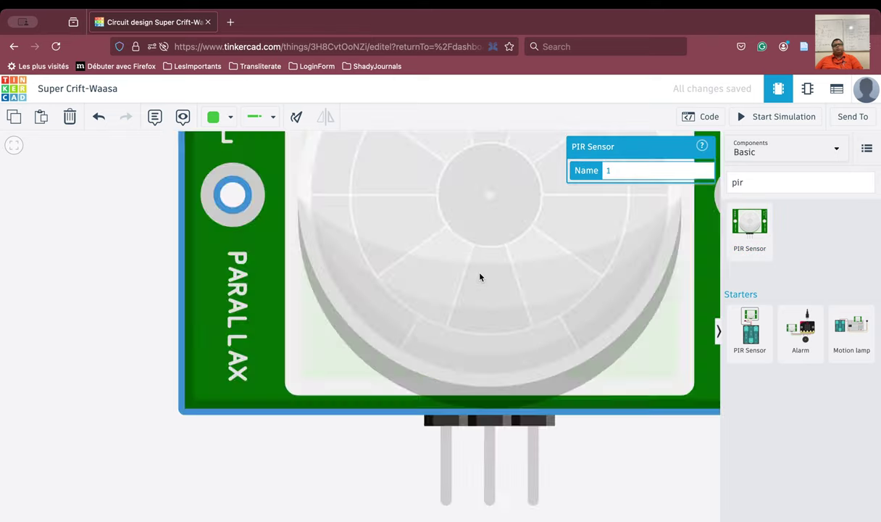
pyautogui.scroll(-5, 480, 277)
pyautogui.scroll(1, 479, 277)
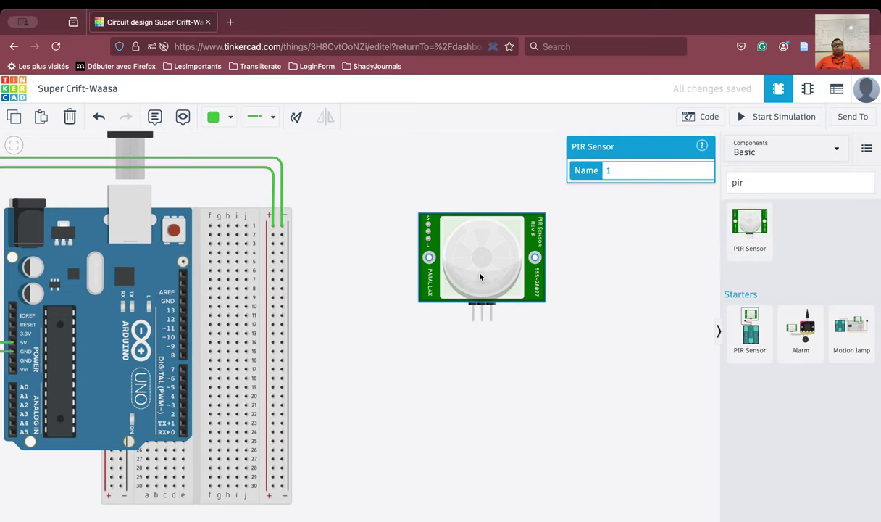
pyautogui.scroll(4, 480, 277)
pyautogui.moveTo(482, 257); pyautogui.dragTo(384, 320)
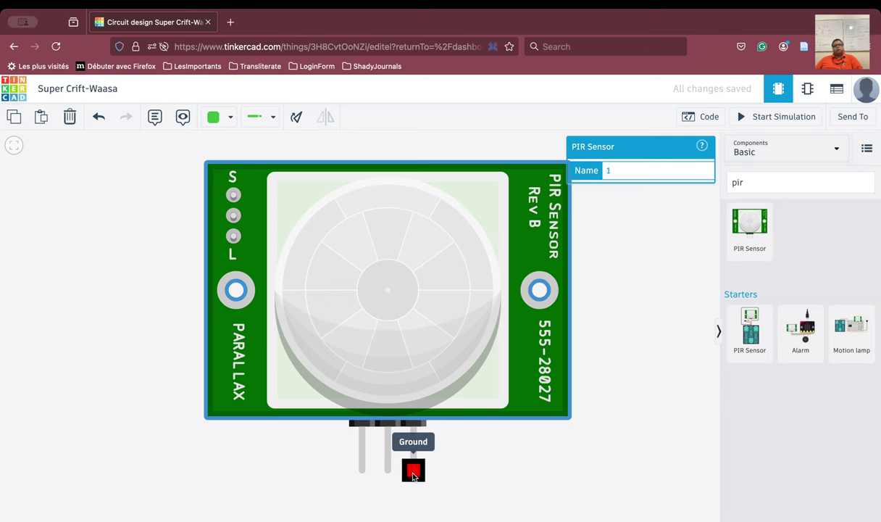
pyautogui.scroll(-5, 413, 475)
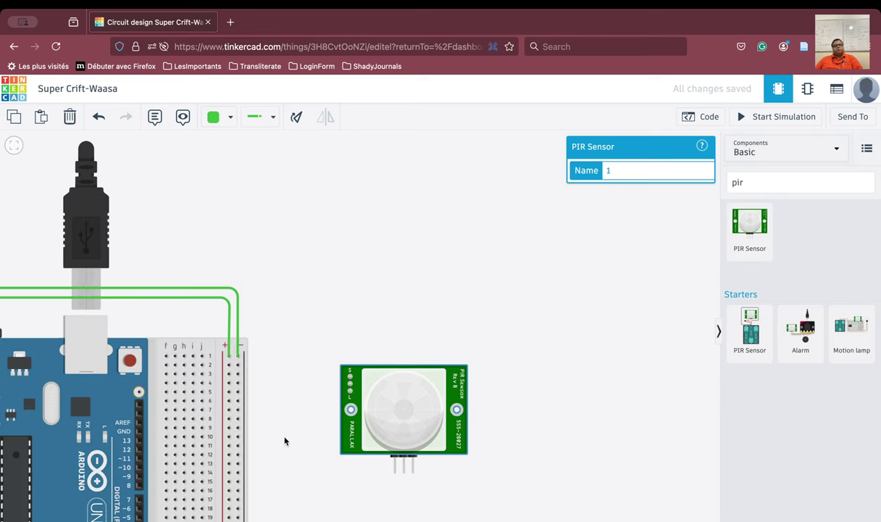
pyautogui.moveTo(285, 440); pyautogui.dragTo(348, 295)
# Rotate the PIR sensor 90 degrees clockwise and plug its pins into breadboard column j, rows 10 to 12.
pyautogui.click(485, 266)
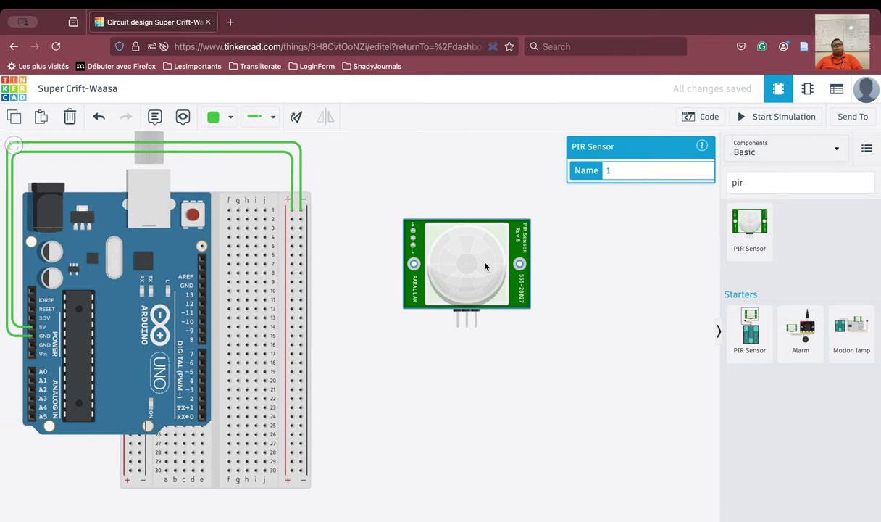
pyautogui.click(296, 117)
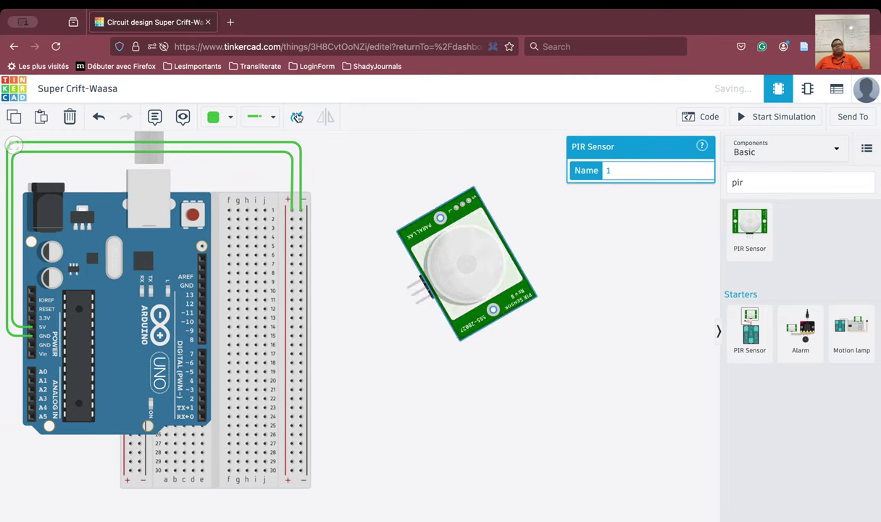
pyautogui.click(296, 117)
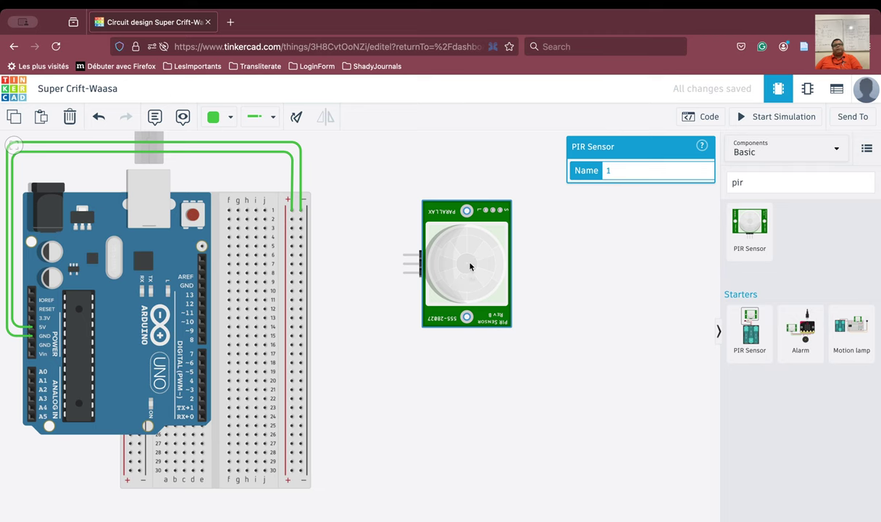
pyautogui.moveTo(450, 254); pyautogui.dragTo(369, 317)
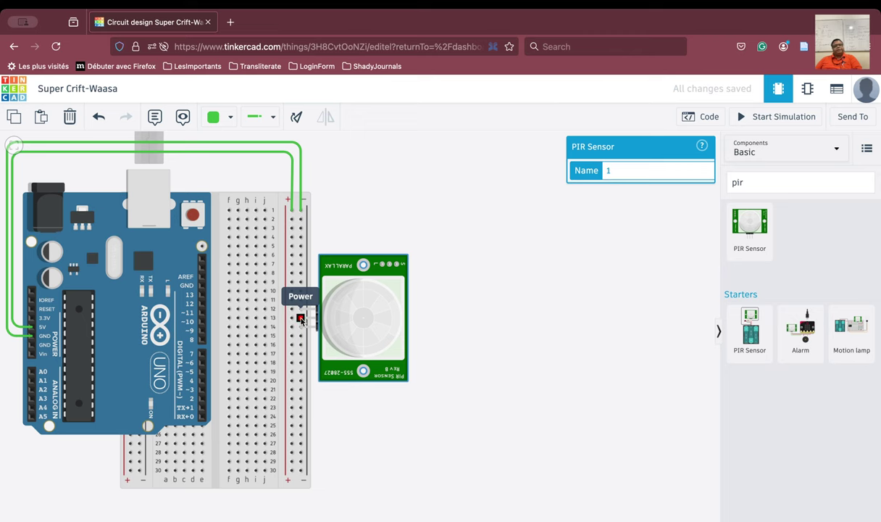
pyautogui.moveTo(353, 318); pyautogui.dragTo(343, 317)
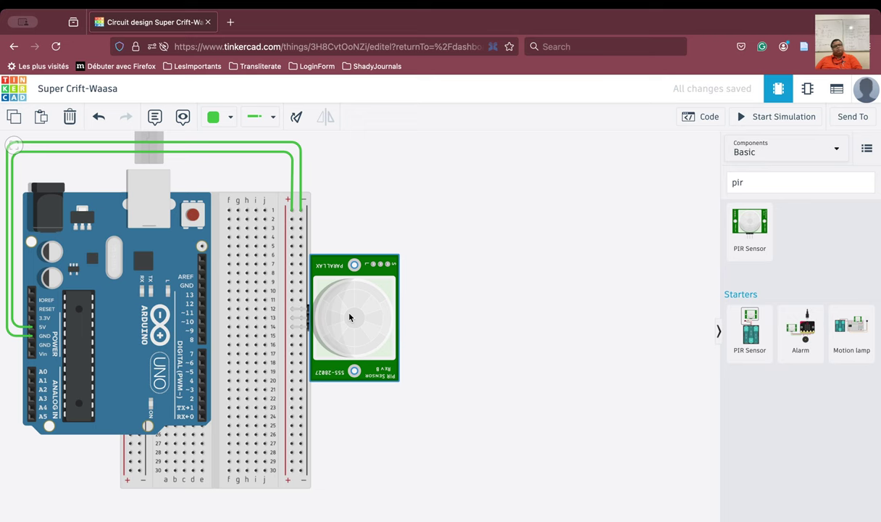
pyautogui.moveTo(349, 317); pyautogui.dragTo(328, 300)
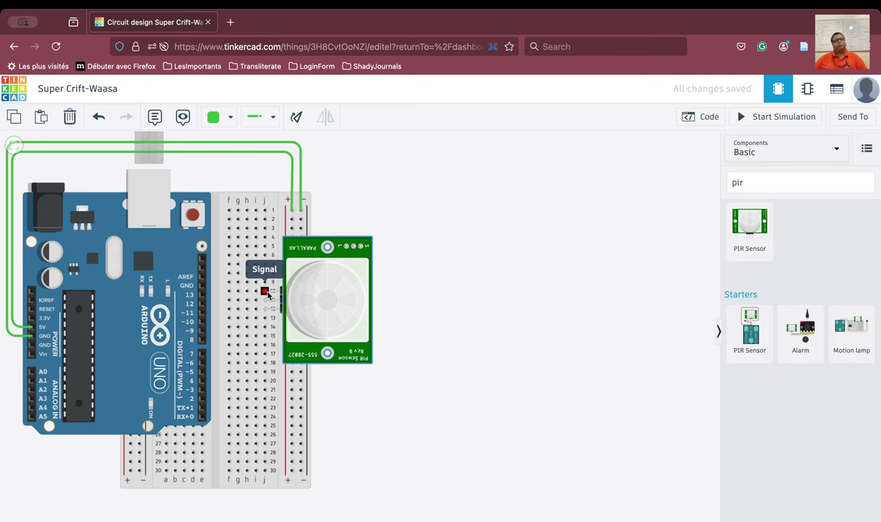
# Wire Arduino pin 13 to breadboard hole f10 for the sensor's signal, and nudge the Arduino up to level the wire.
pyautogui.click(202, 296)
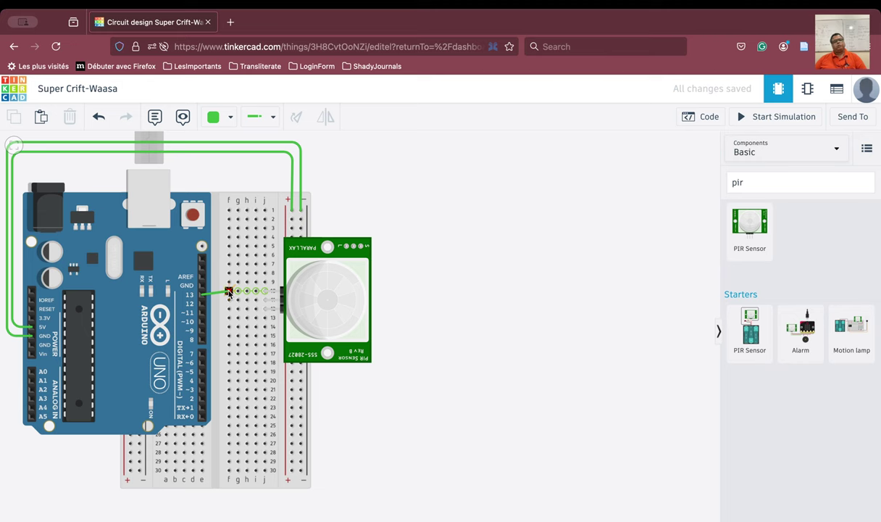
pyautogui.click(229, 291)
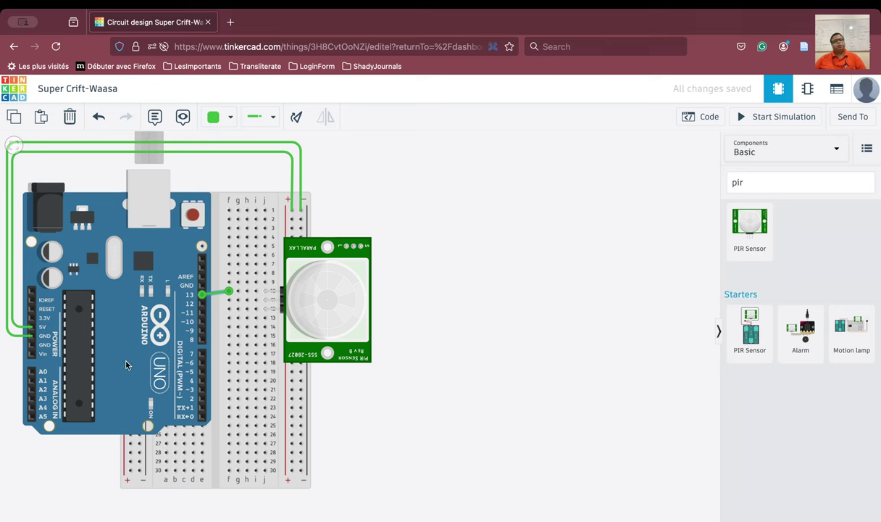
pyautogui.moveTo(127, 364); pyautogui.dragTo(127, 360)
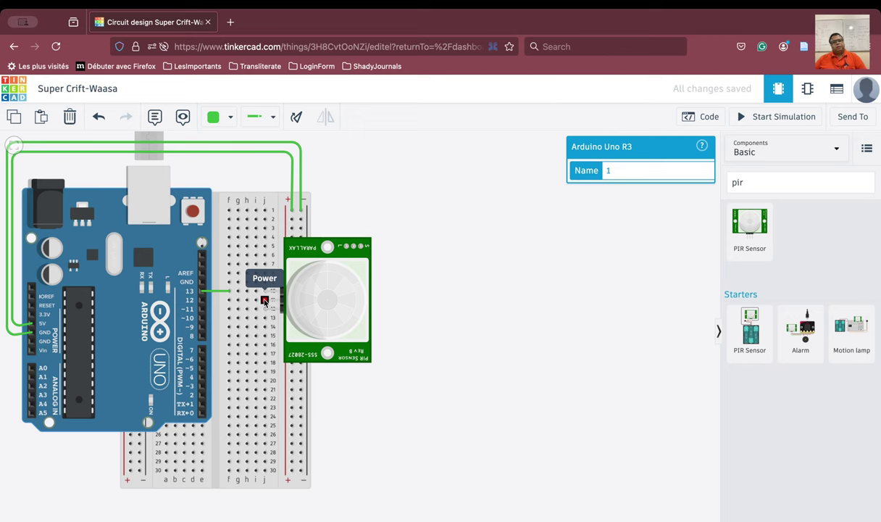
# Wire the positive rail at row 2 to breadboard hole j2 and the negative rail at row 3 to hole j3.
pyautogui.click(293, 220)
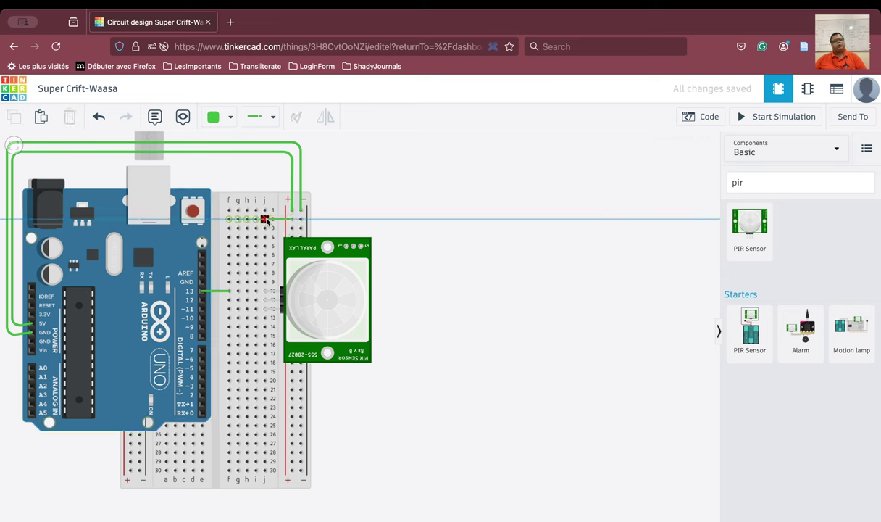
pyautogui.click(265, 219)
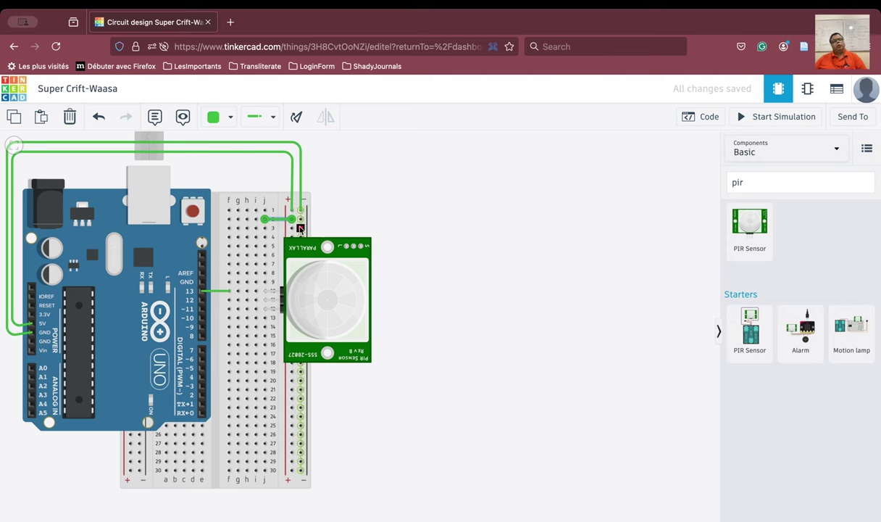
pyautogui.click(301, 230)
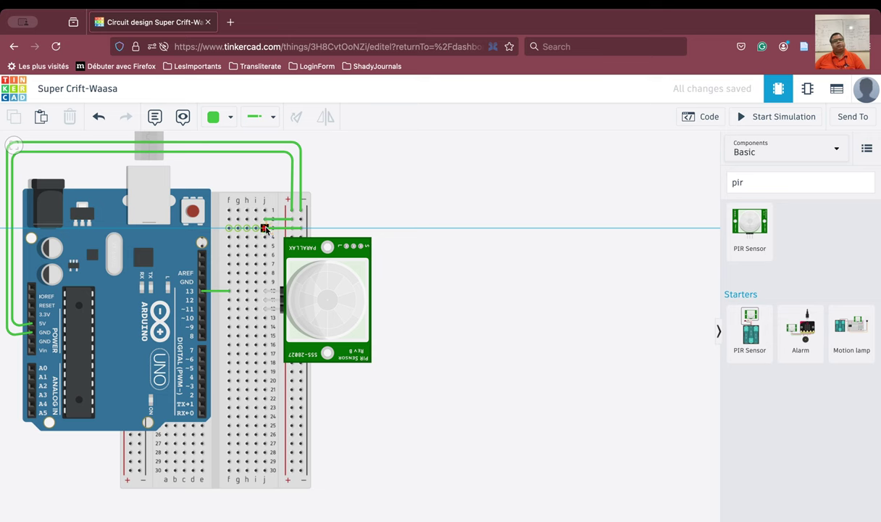
pyautogui.click(266, 229)
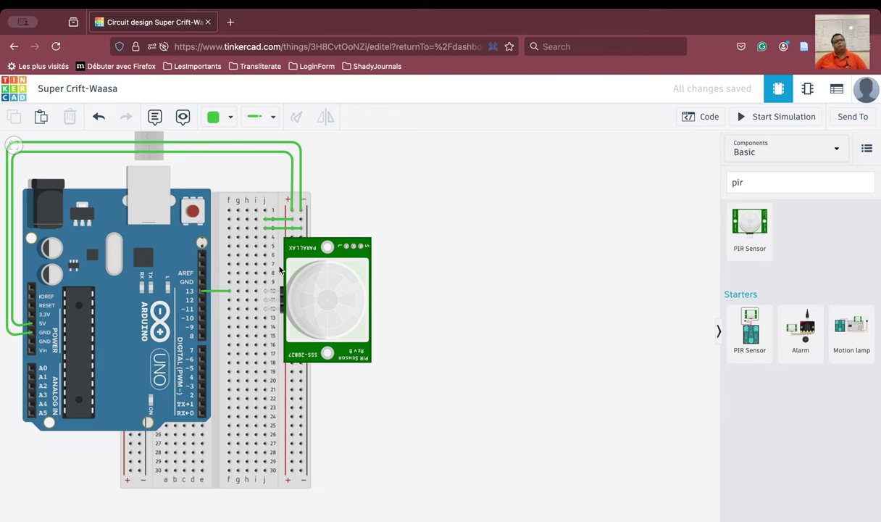
# Wire breadboard hole h2 to h11 for the sensor's power and hole i3 to i12 for its ground.
pyautogui.click(247, 219)
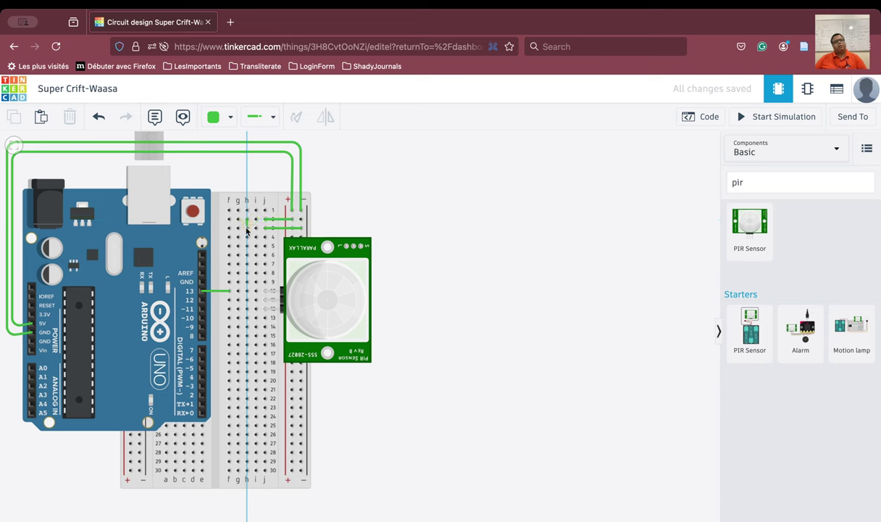
pyautogui.click(265, 300)
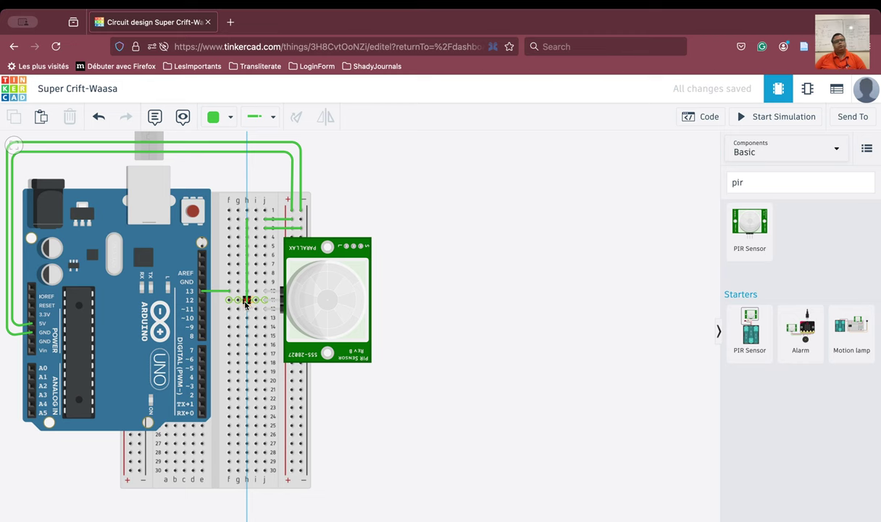
pyautogui.click(246, 300)
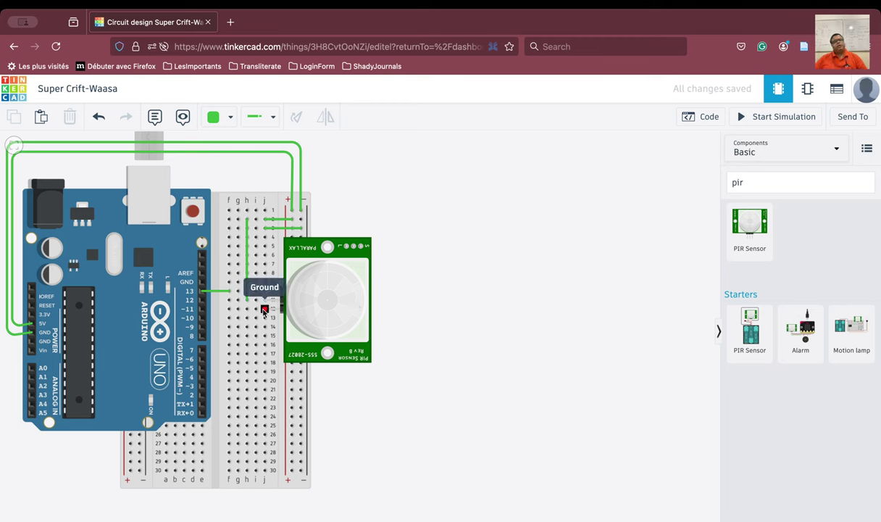
pyautogui.click(302, 229)
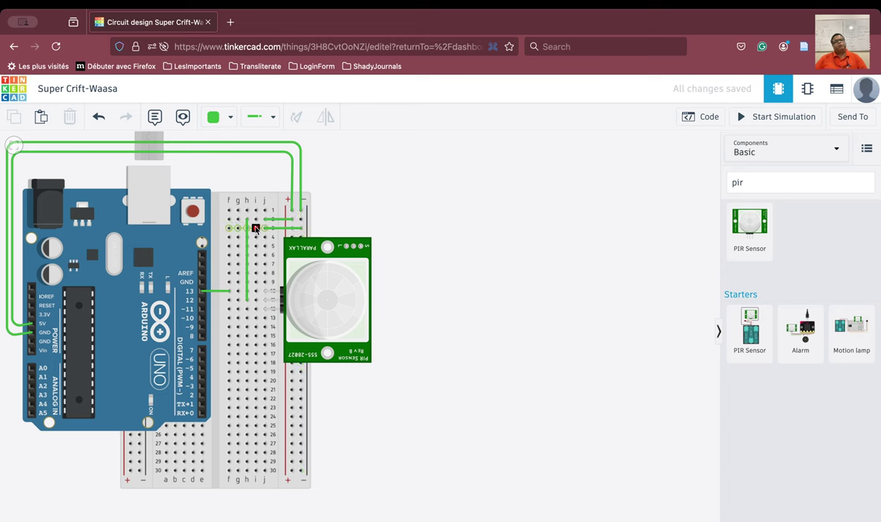
pyautogui.click(255, 229)
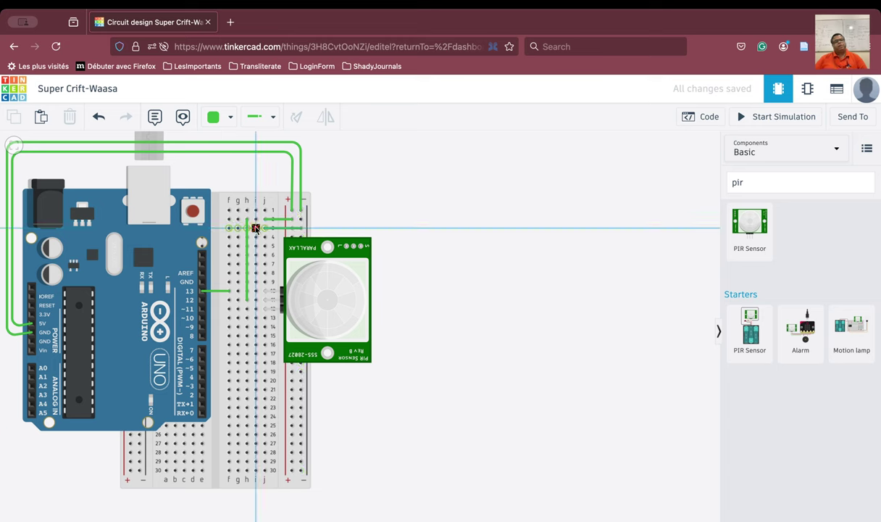
pyautogui.click(255, 309)
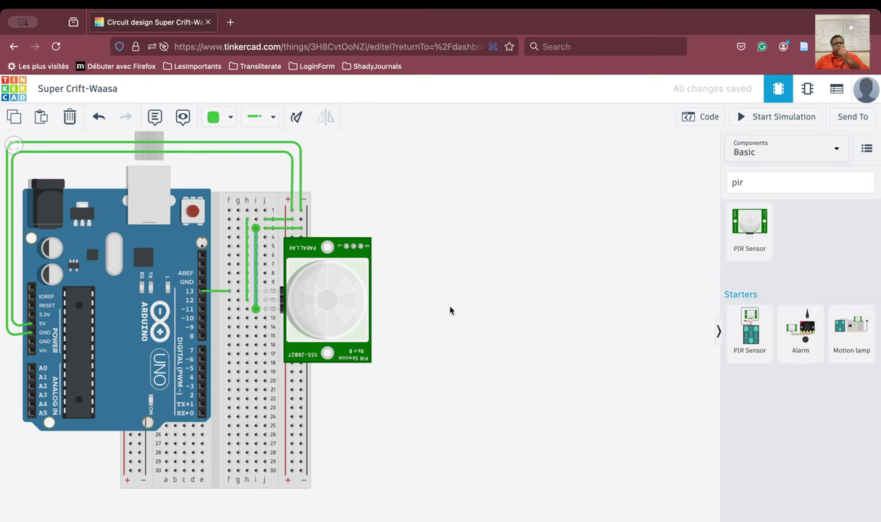
# Color the three ground wires black: Arduino GND to the negative rail, rail to j3, and i3 to i12.
pyautogui.click(185, 145)
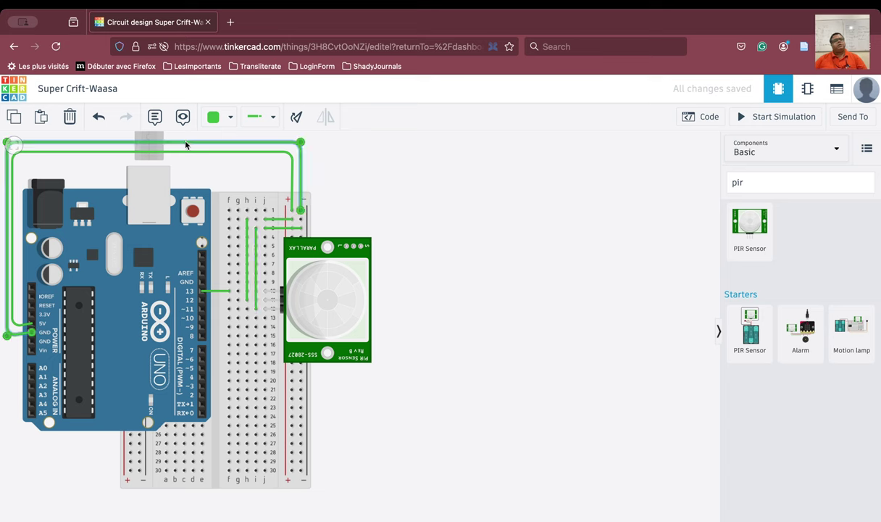
pyautogui.click(226, 122)
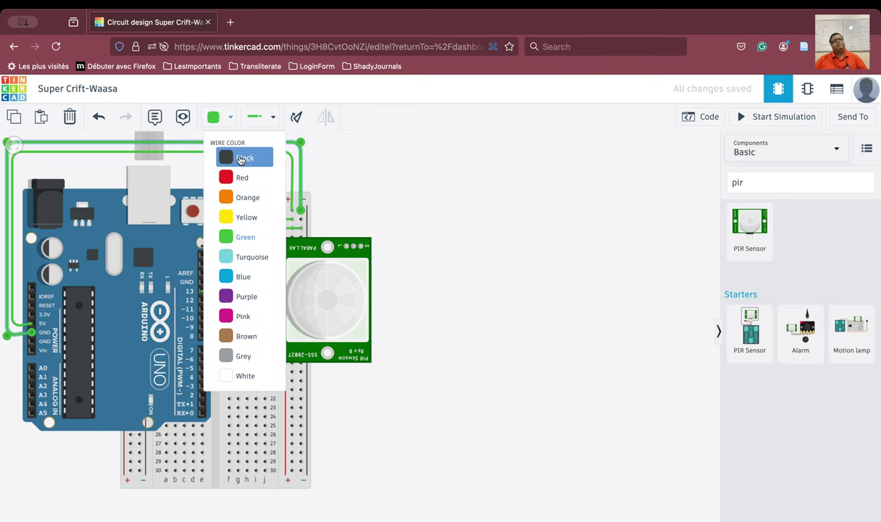
pyautogui.click(240, 159)
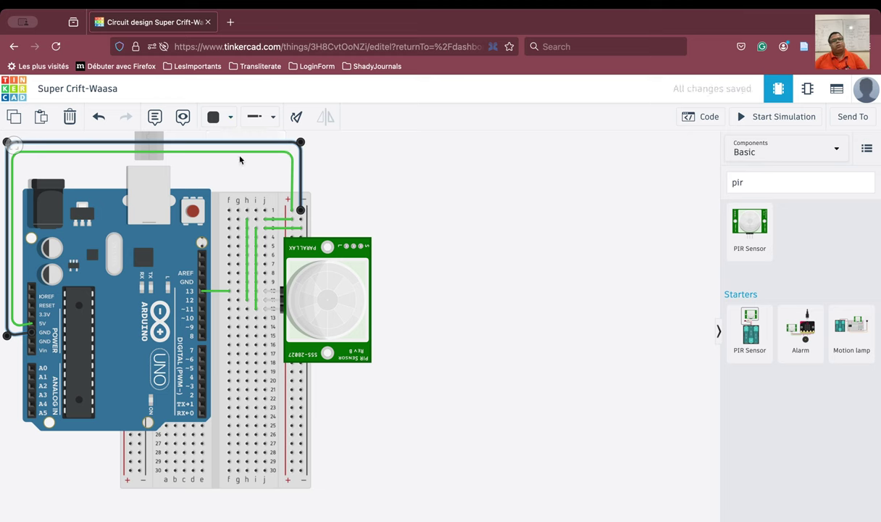
pyautogui.click(285, 229)
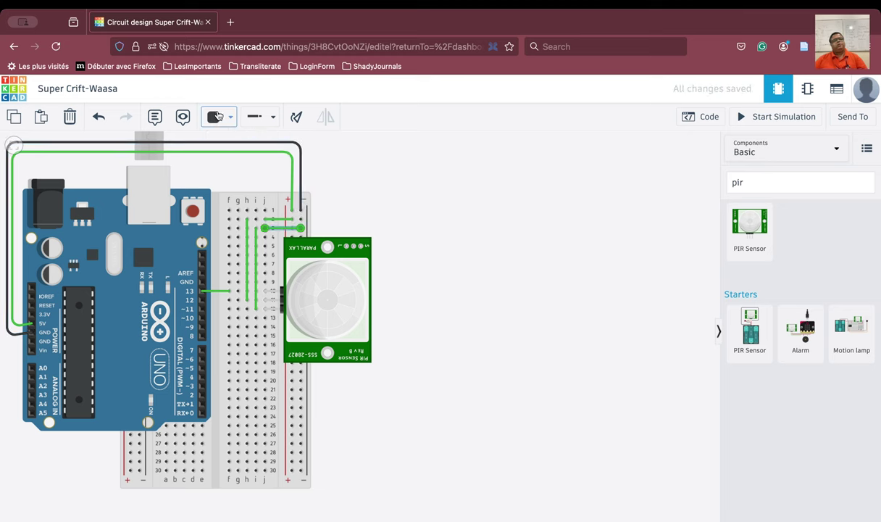
pyautogui.click(214, 117)
pyautogui.click(240, 158)
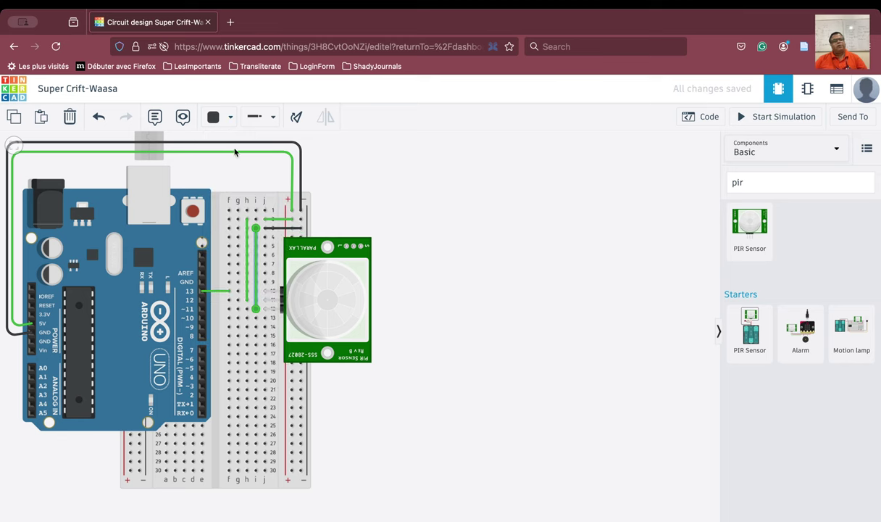
pyautogui.click(214, 117)
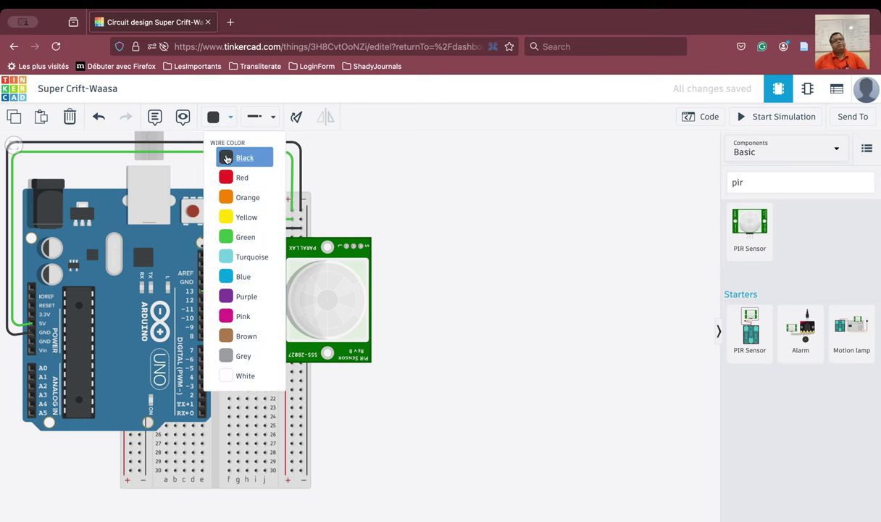
pyautogui.click(218, 159)
pyautogui.click(471, 265)
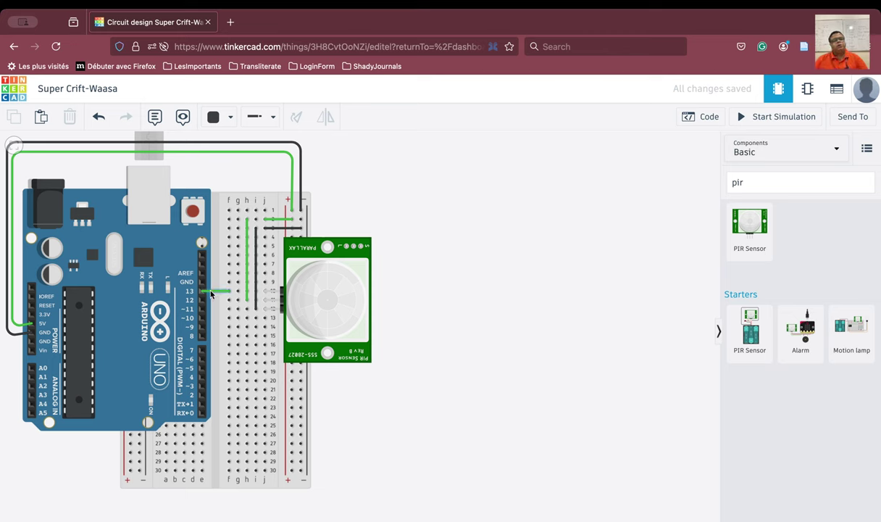
# Color the three power wires red: Arduino 5V to the positive rail, rail to j2, and h2 to h11.
pyautogui.click(268, 153)
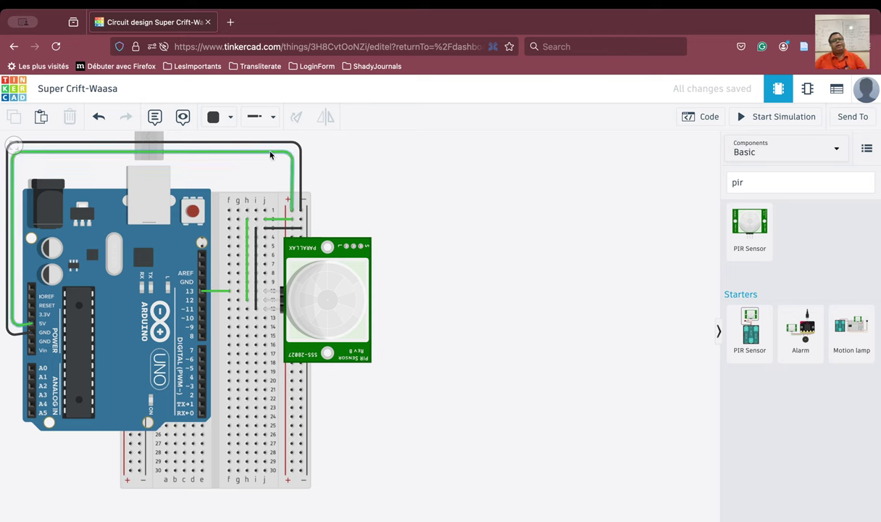
pyautogui.click(212, 117)
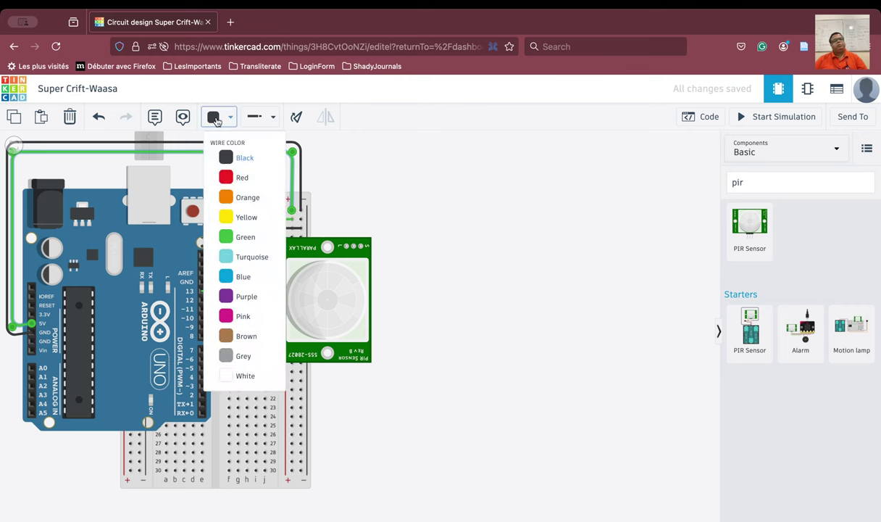
pyautogui.click(221, 180)
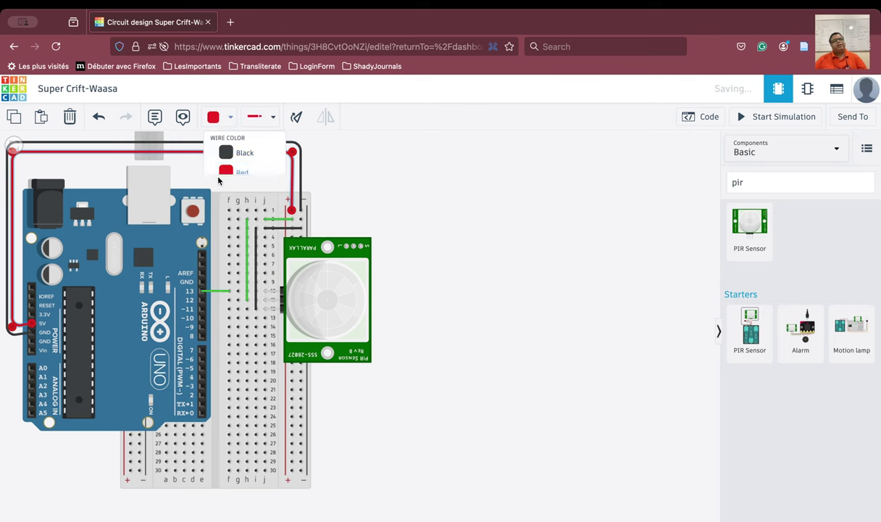
pyautogui.click(282, 222)
pyautogui.click(212, 117)
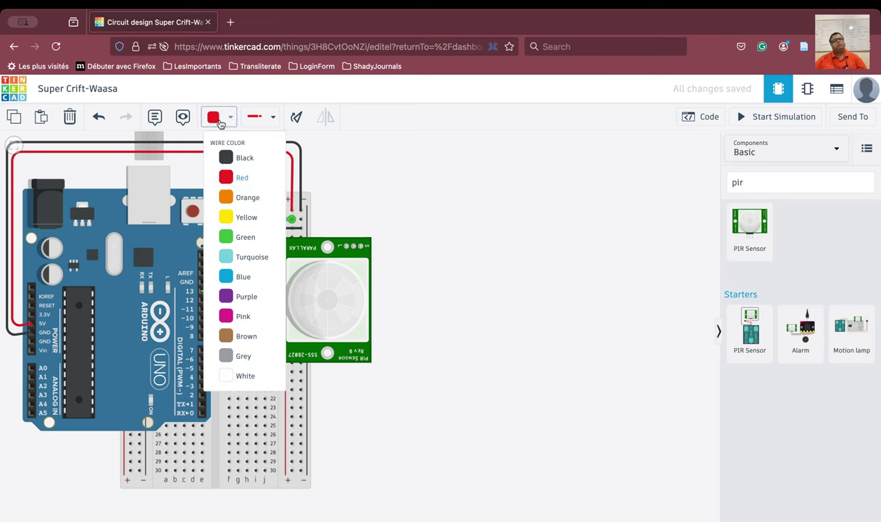
pyautogui.click(229, 177)
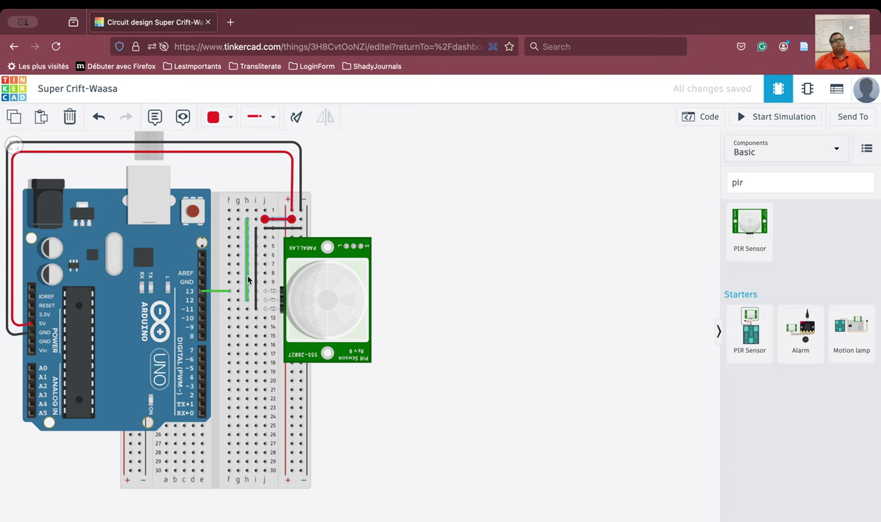
pyautogui.click(247, 280)
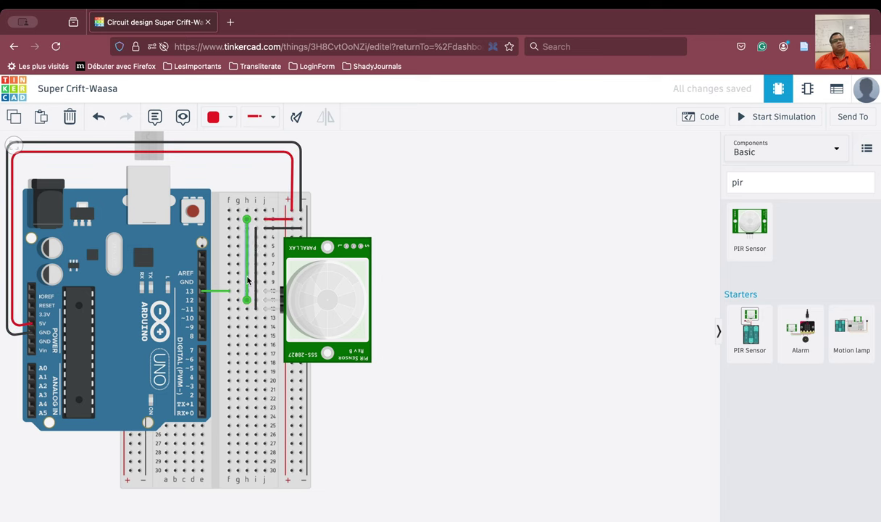
pyautogui.click(213, 118)
pyautogui.click(225, 175)
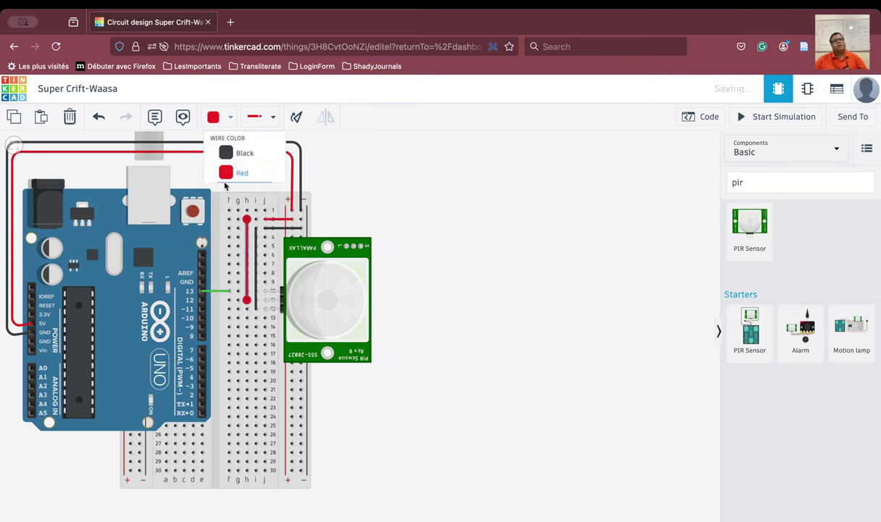
pyautogui.click(518, 278)
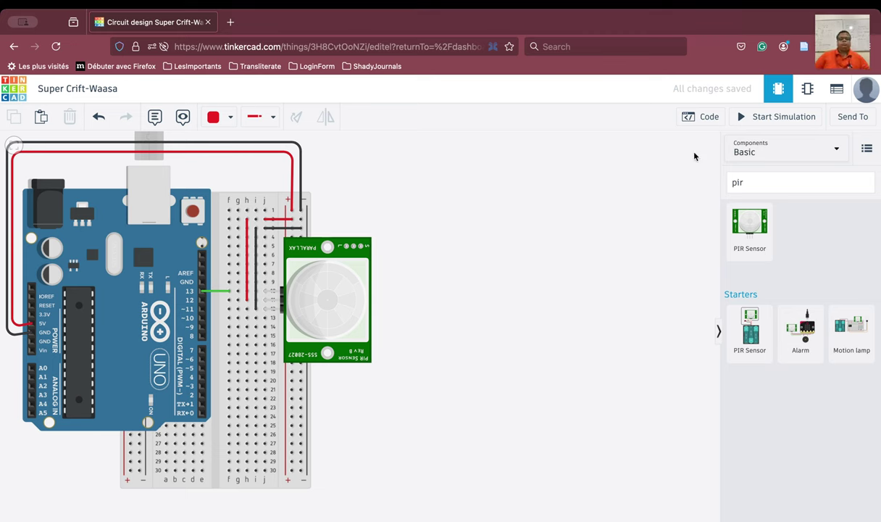
# Open the Arduino's block code and delete the default start and forever block groups.
pyautogui.click(701, 122)
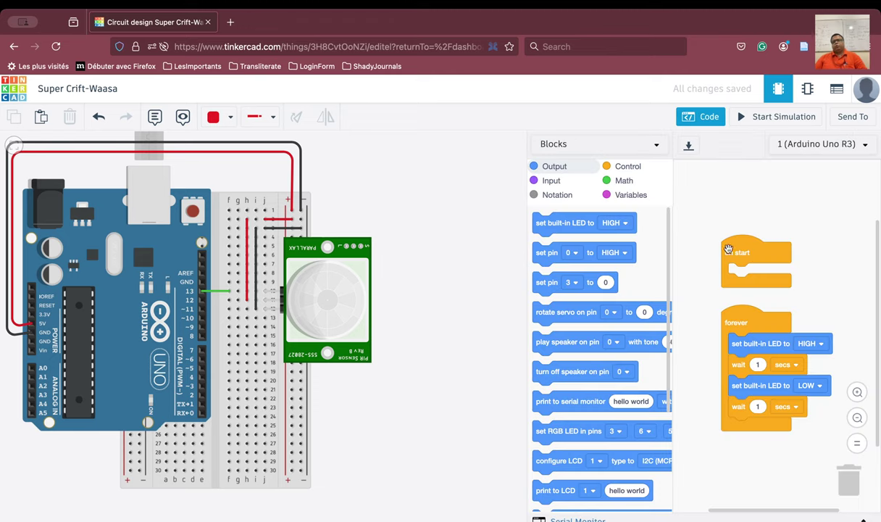
pyautogui.moveTo(728, 250); pyautogui.dragTo(841, 480)
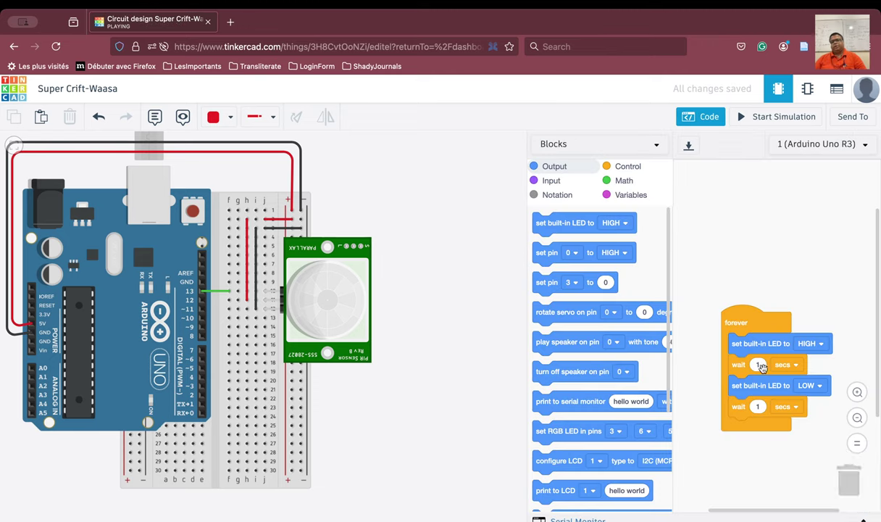
pyautogui.moveTo(729, 316); pyautogui.dragTo(847, 489)
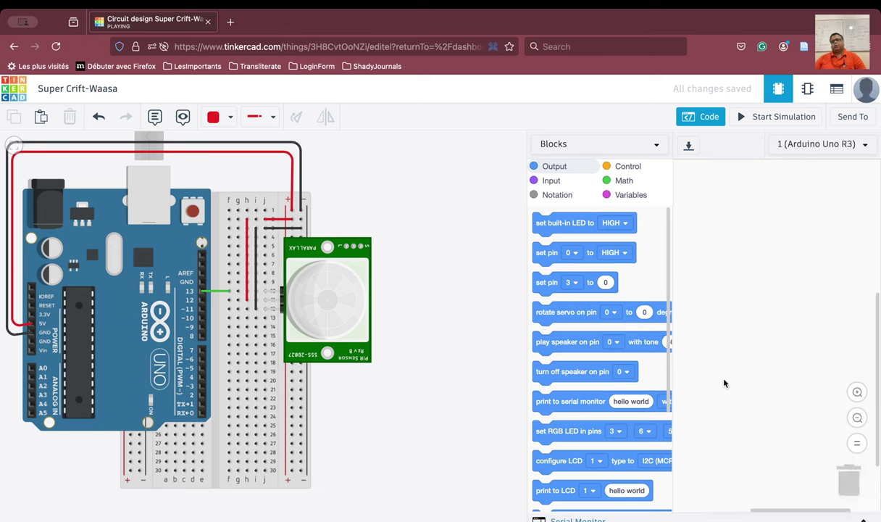
# Create a variable named "pir" and place its set block in the empty code workspace.
pyautogui.click(643, 197)
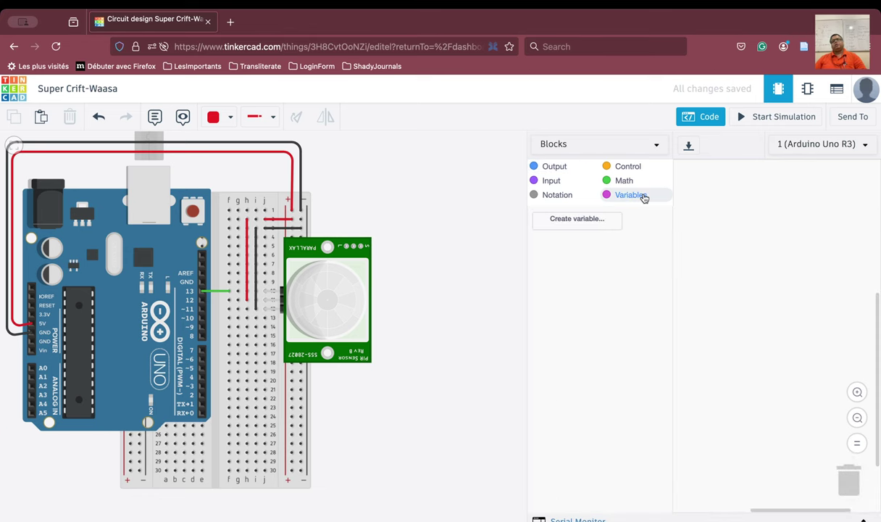
pyautogui.click(580, 227)
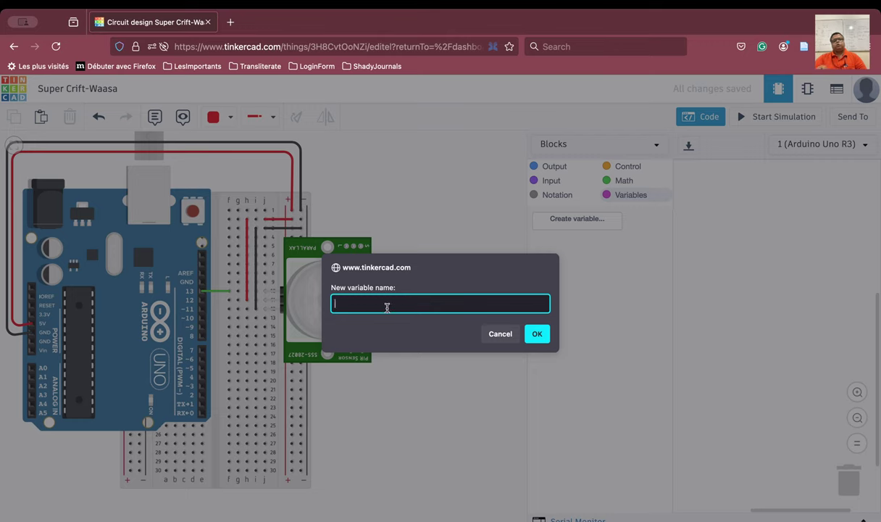
pyautogui.write('pir')
pyautogui.press('Return')
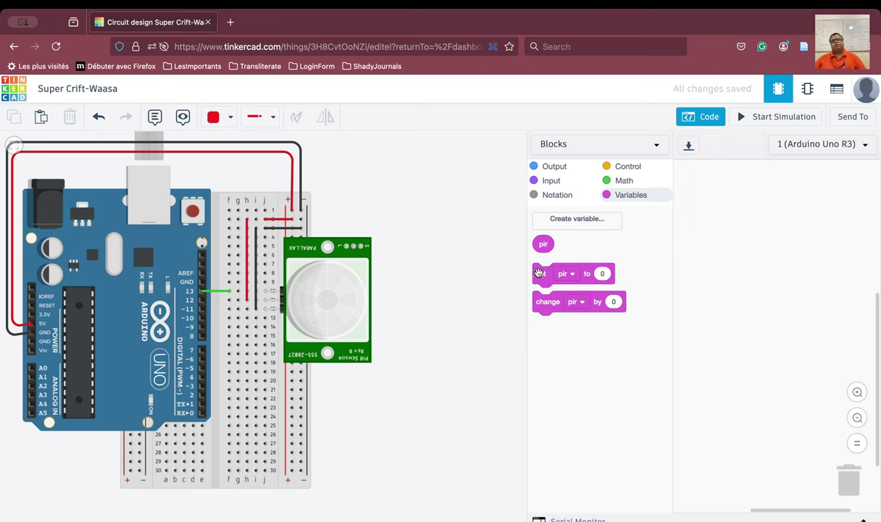
pyautogui.moveTo(538, 277); pyautogui.dragTo(709, 249)
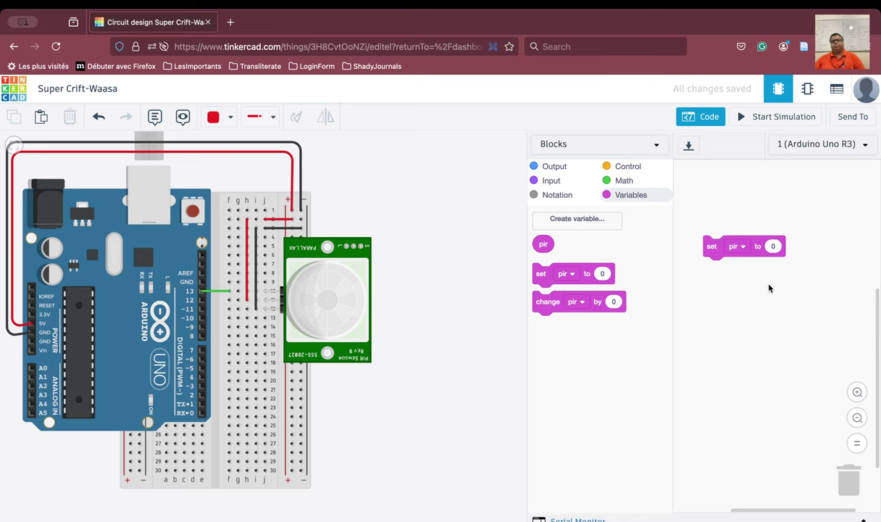
# Set the pir variable to read digital pin 13 and move the set block to the top of the code workspace.
pyautogui.click(550, 183)
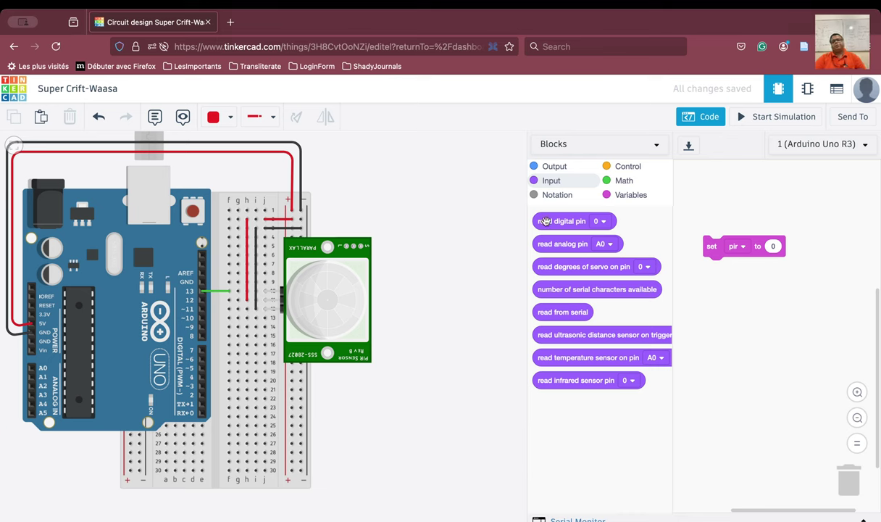
pyautogui.moveTo(548, 221); pyautogui.dragTo(776, 250)
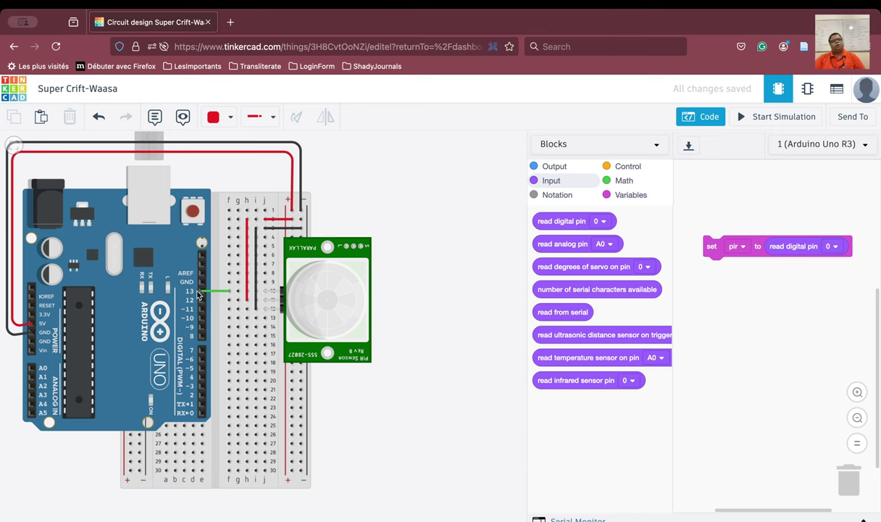
pyautogui.click(831, 247)
pyautogui.scroll(-2, 809, 391)
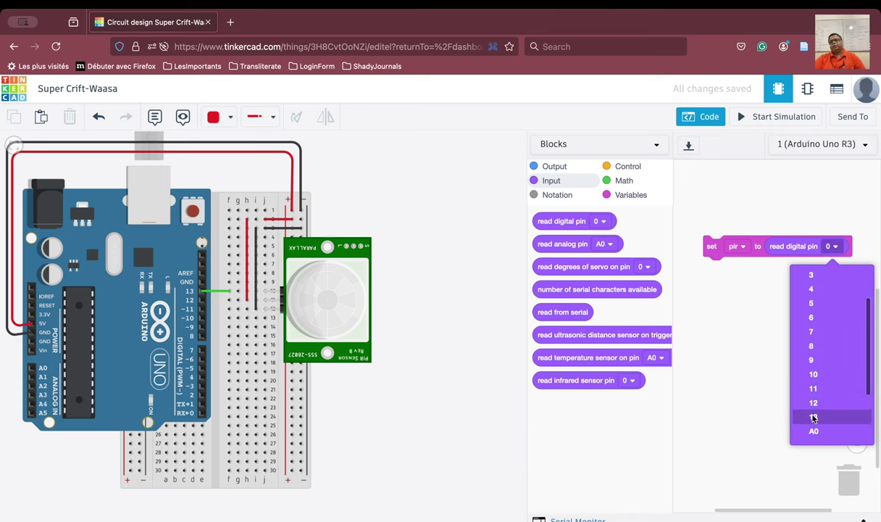
pyautogui.click(812, 415)
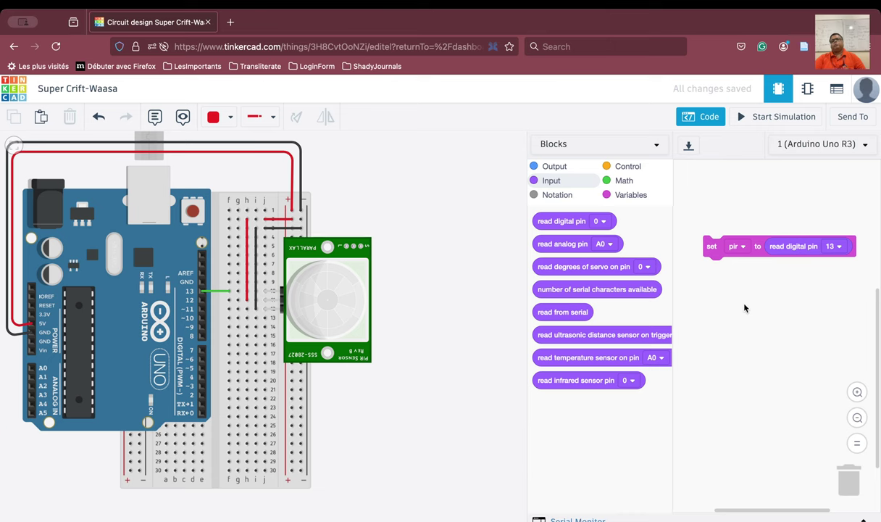
pyautogui.moveTo(711, 248); pyautogui.dragTo(694, 185)
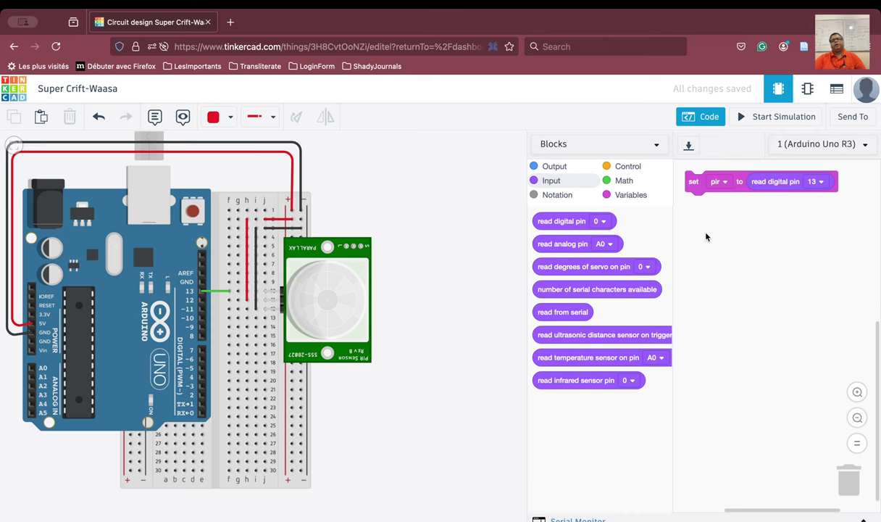
# Attach a print to serial monitor block below the set block and make it print the pir variable.
pyautogui.click(546, 166)
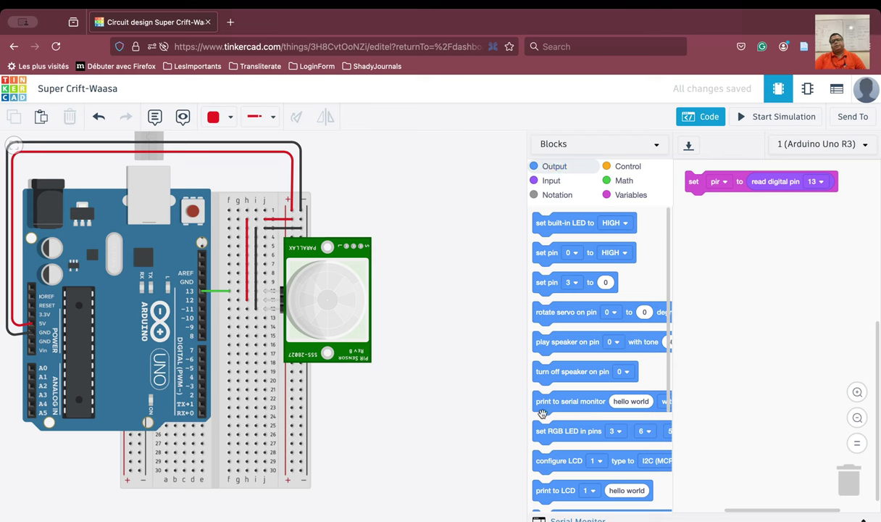
pyautogui.moveTo(539, 403); pyautogui.dragTo(686, 210)
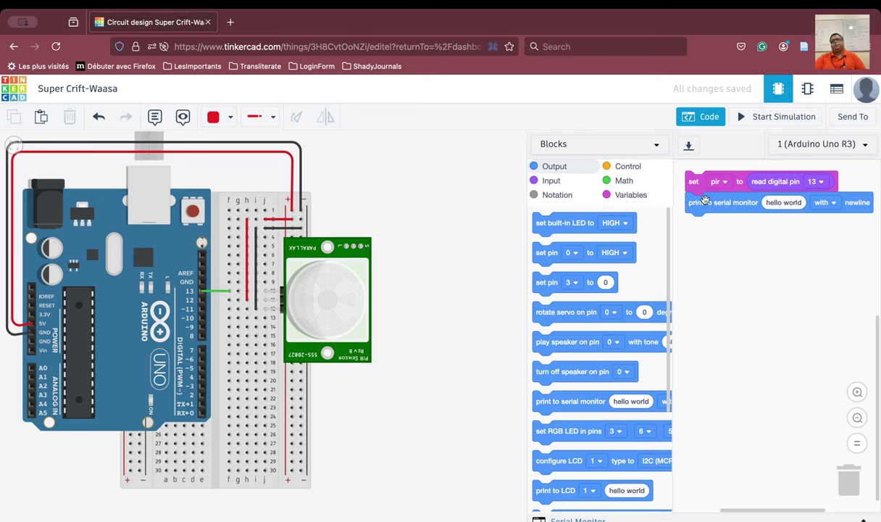
pyautogui.click(618, 195)
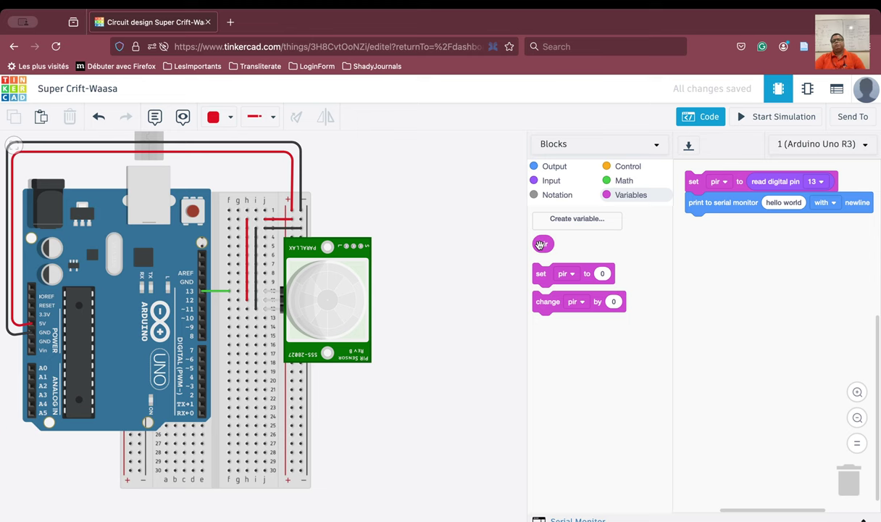
pyautogui.moveTo(540, 244); pyautogui.dragTo(777, 205)
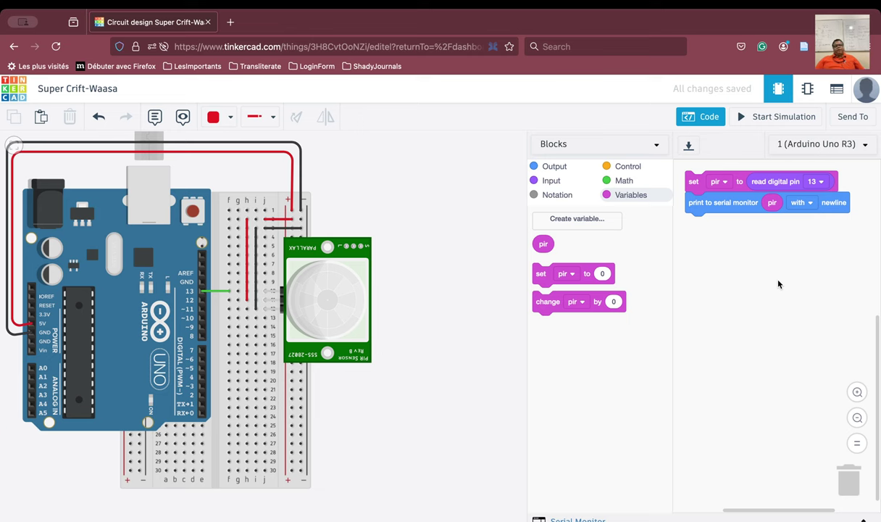
# Open the serial monitor and simulate the circuit, moving the target within the PIR sensor's detection area to check the readings, and stop the simulation.
pyautogui.click(596, 519)
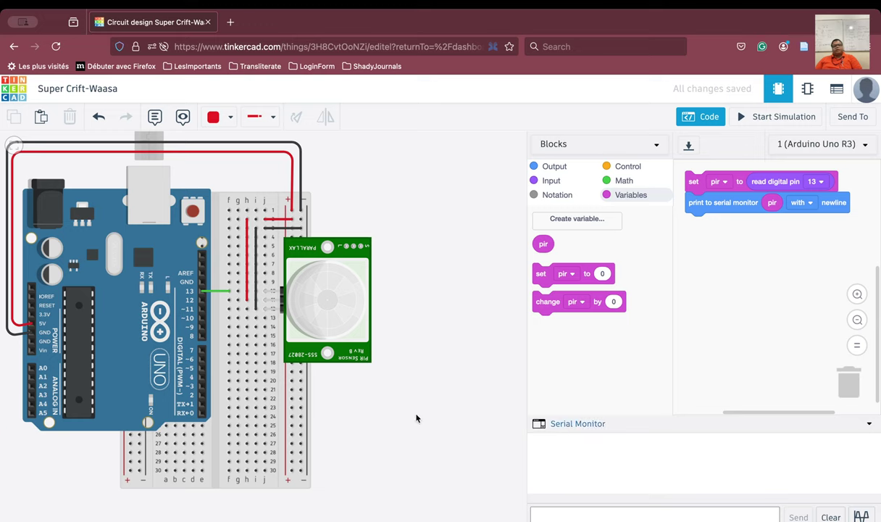
pyautogui.moveTo(402, 429); pyautogui.dragTo(243, 433)
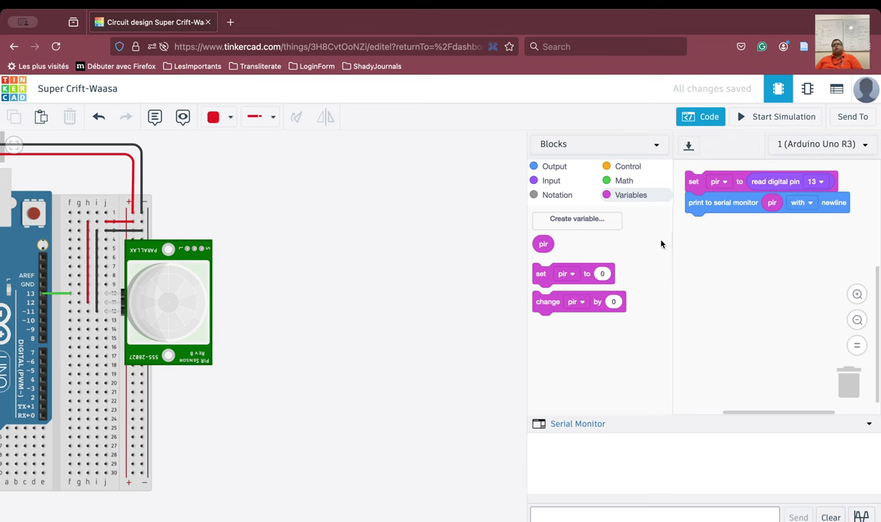
pyautogui.click(779, 123)
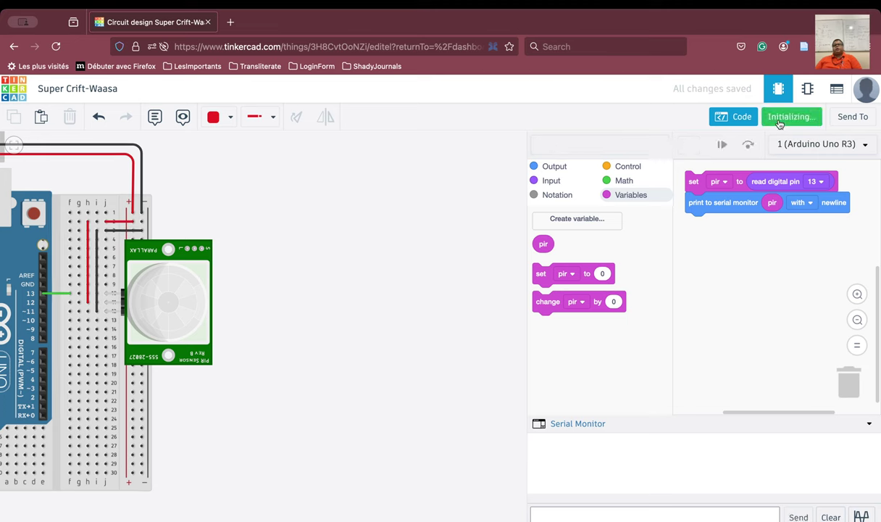
pyautogui.click(152, 319)
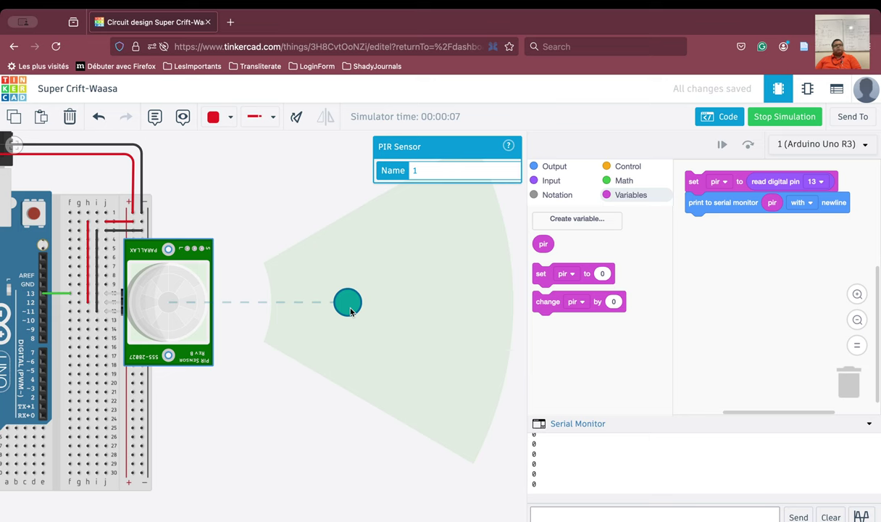
pyautogui.moveTo(351, 312)
pyautogui.mouseDown()
pyautogui.moveTo(357, 308)
pyautogui.moveTo(346, 307)
pyautogui.mouseUp()
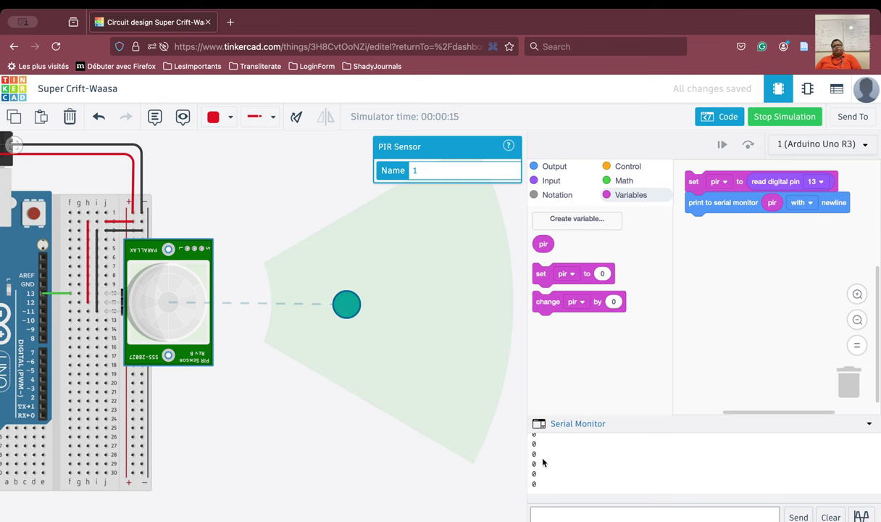
pyautogui.moveTo(346, 303); pyautogui.dragTo(370, 301)
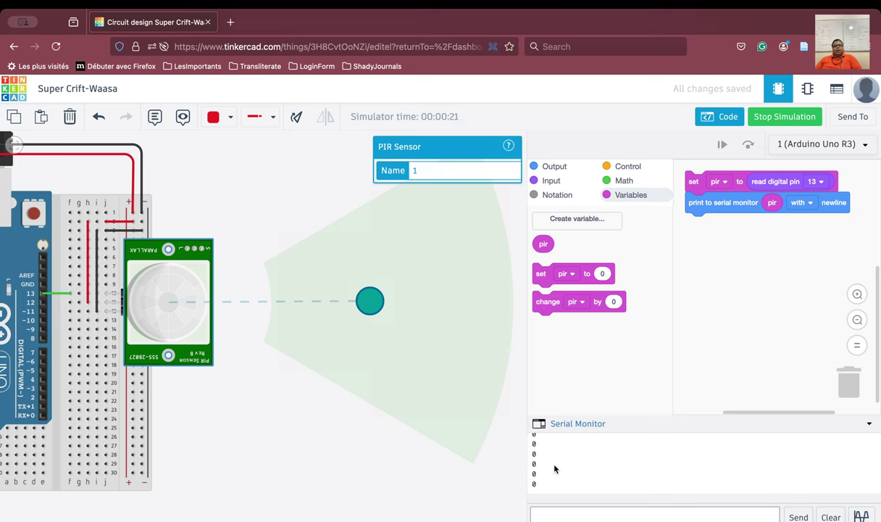
pyautogui.moveTo(375, 311)
pyautogui.mouseDown()
pyautogui.moveTo(356, 306)
pyautogui.moveTo(369, 299)
pyautogui.moveTo(333, 299)
pyautogui.moveTo(337, 277)
pyautogui.moveTo(331, 313)
pyautogui.moveTo(398, 296)
pyautogui.moveTo(383, 305)
pyautogui.moveTo(356, 295)
pyautogui.moveTo(372, 305)
pyautogui.mouseUp()
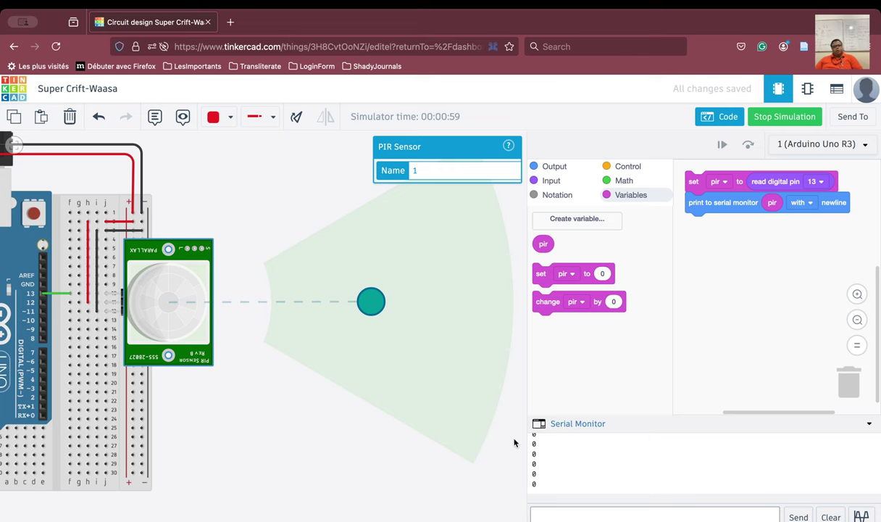
pyautogui.click(773, 116)
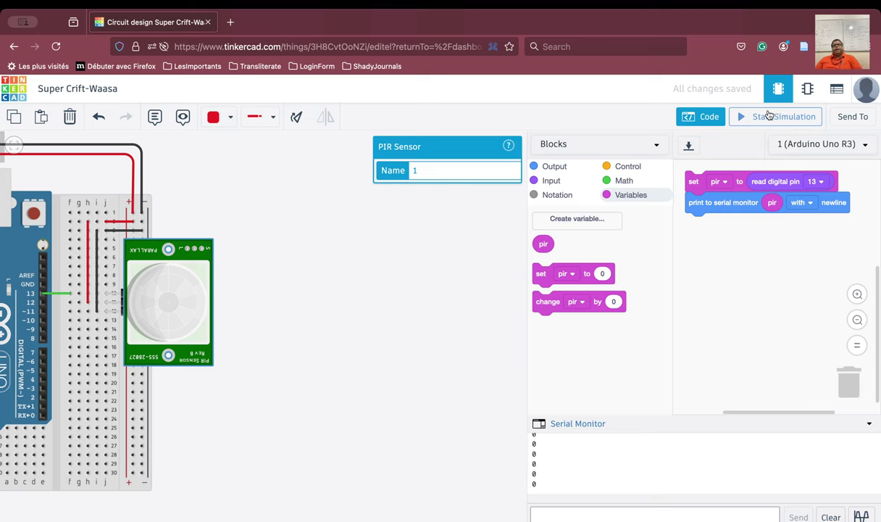
# Search the components for "serv" and place a Micro Servo in the empty area beside the PIR sensor.
pyautogui.click(705, 119)
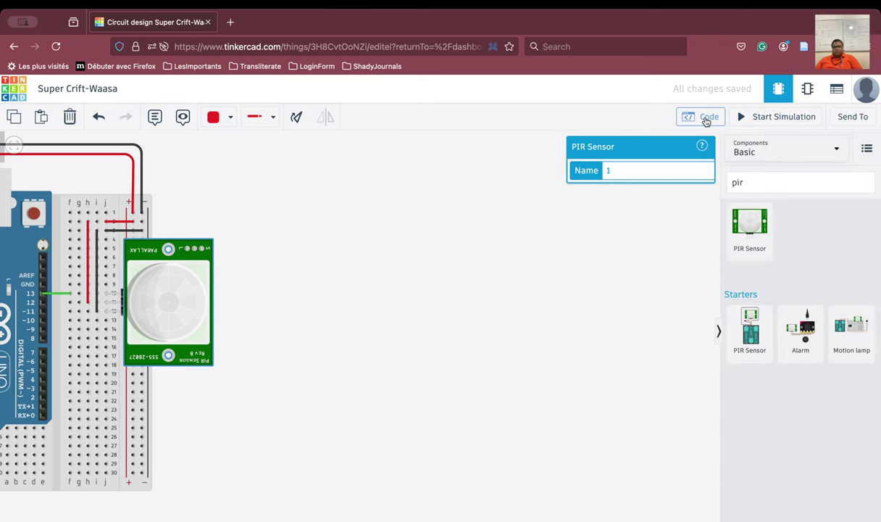
pyautogui.click(780, 182)
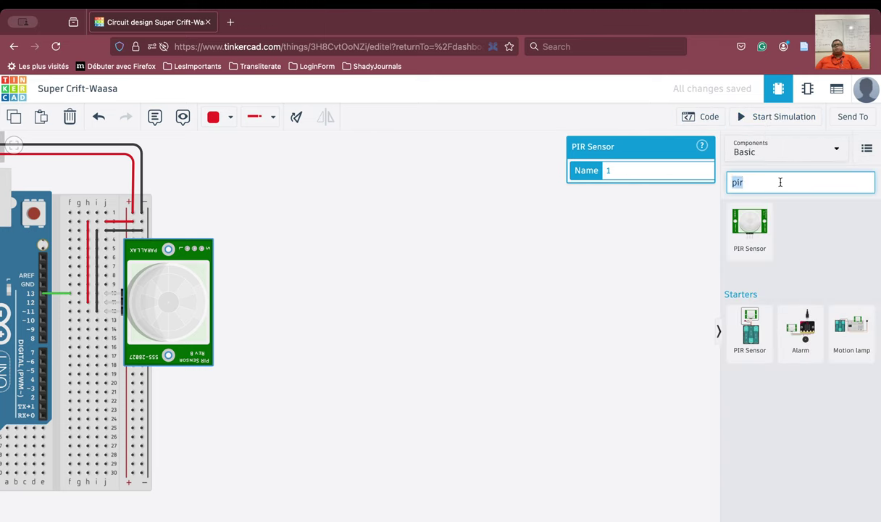
pyautogui.write('serv')
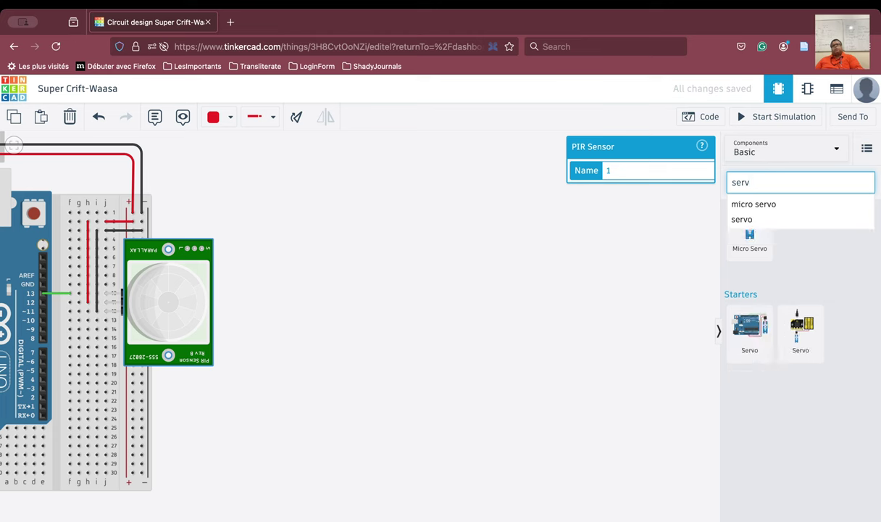
pyautogui.click(789, 254)
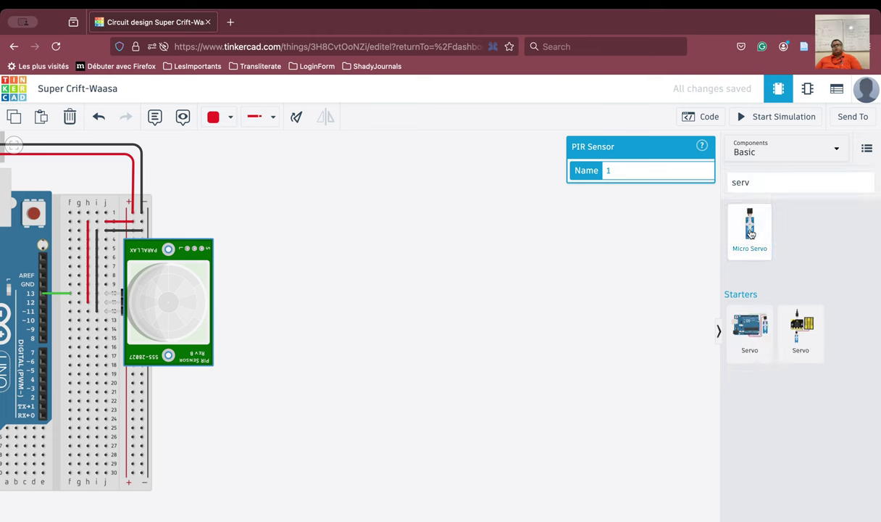
pyautogui.moveTo(751, 233); pyautogui.dragTo(348, 343)
pyautogui.click(405, 331)
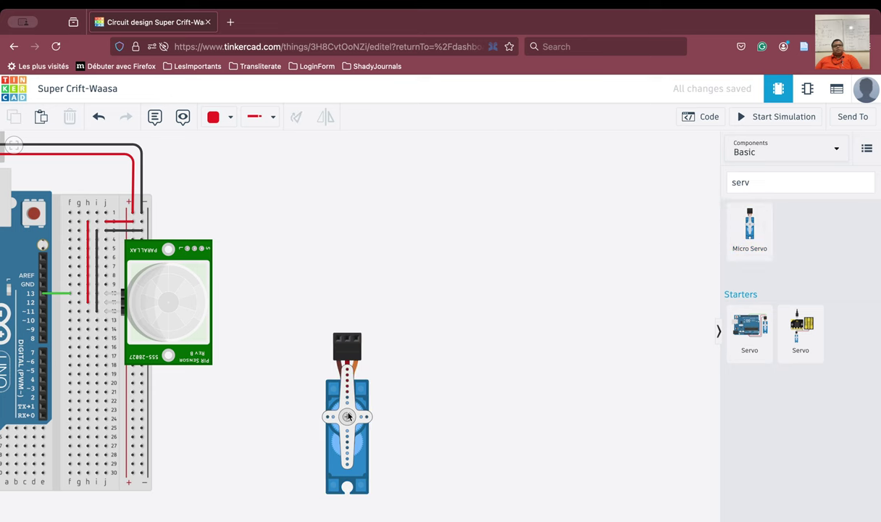
pyautogui.click(348, 429)
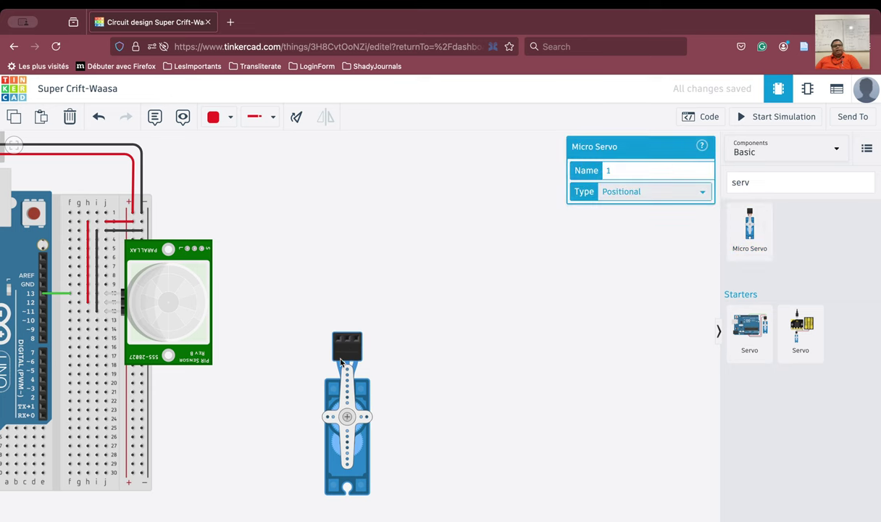
# Rotate the micro servo 270° clockwise so its connector faces the Arduino, and place it just below the PIR sensor with the connector over the breadboard's power rails.
pyautogui.scroll(5, 337, 344)
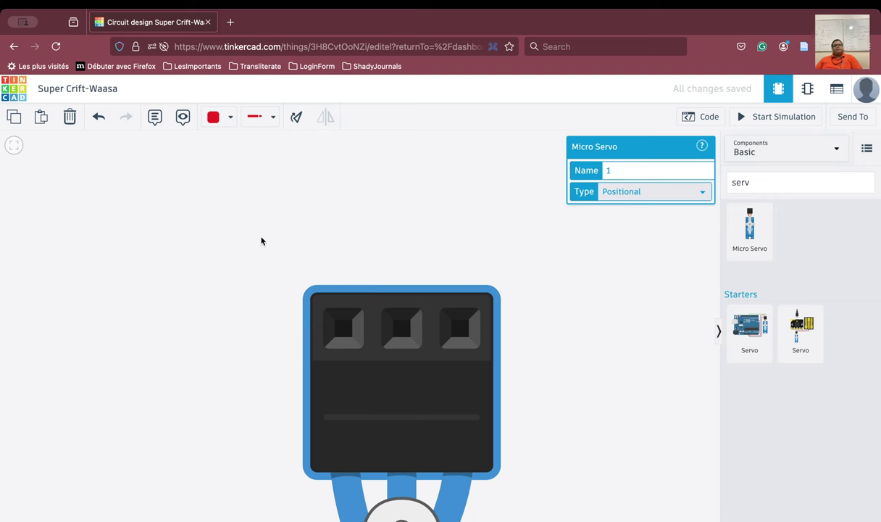
pyautogui.scroll(-5, 262, 241)
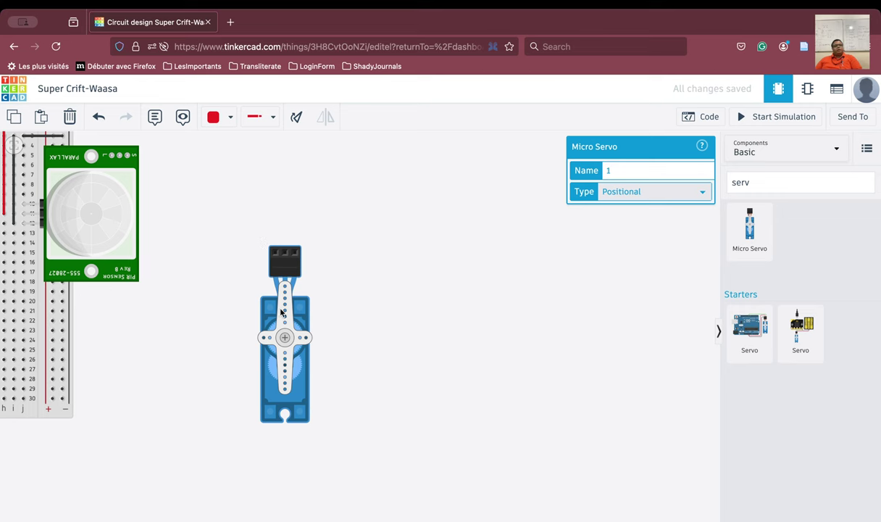
pyautogui.moveTo(145, 340); pyautogui.dragTo(403, 407)
pyautogui.click(532, 416)
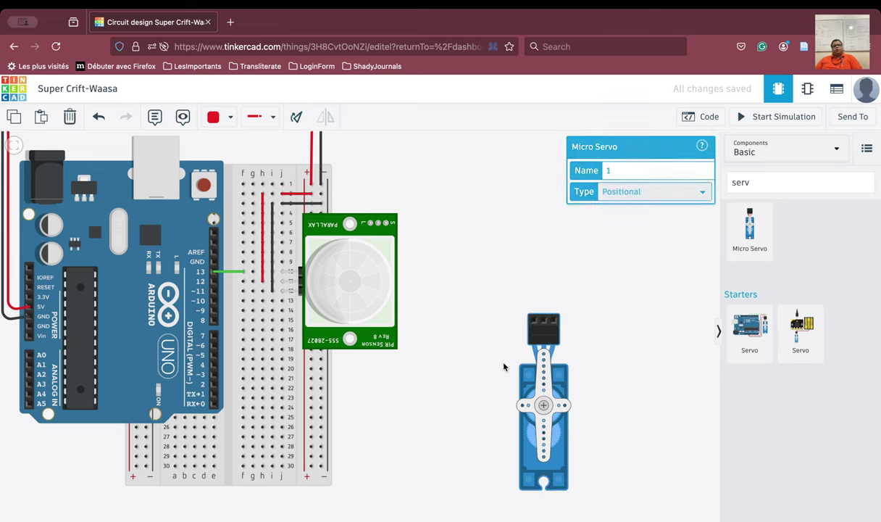
pyautogui.click(296, 118)
pyautogui.click(296, 118)
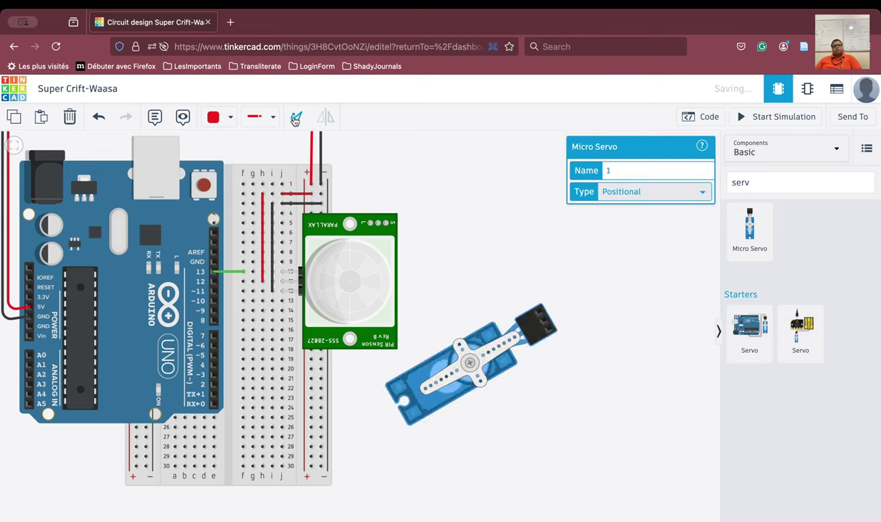
pyautogui.click(295, 118)
pyautogui.click(295, 117)
pyautogui.click(296, 117)
pyautogui.click(296, 117)
pyautogui.click(295, 117)
pyautogui.click(296, 117)
pyautogui.click(296, 117)
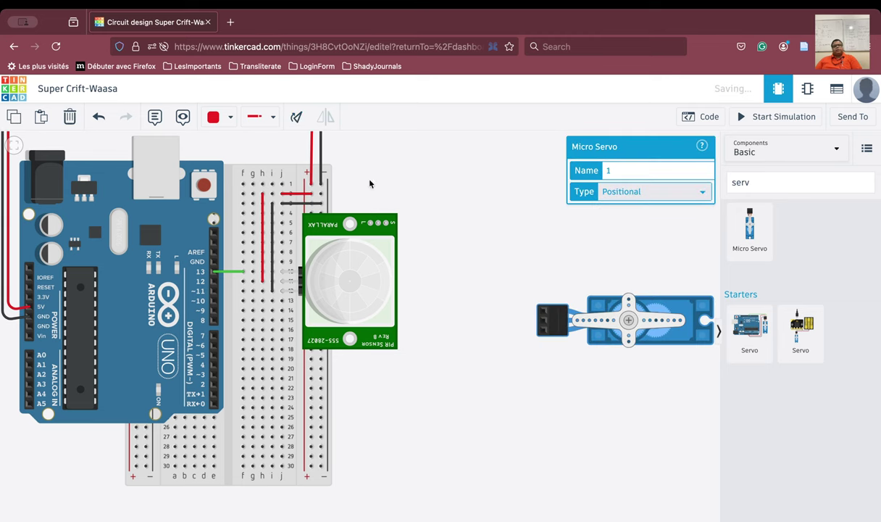
pyautogui.moveTo(674, 338); pyautogui.dragTo(430, 408)
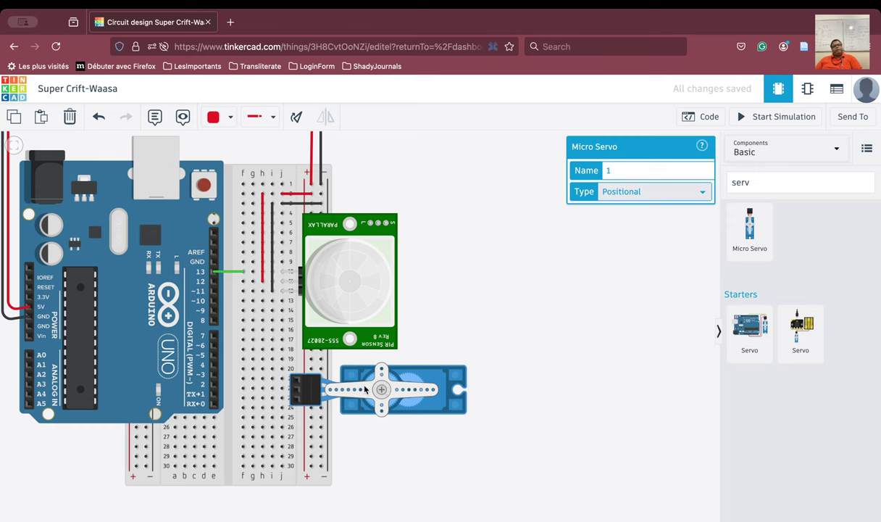
pyautogui.moveTo(366, 389); pyautogui.dragTo(365, 391)
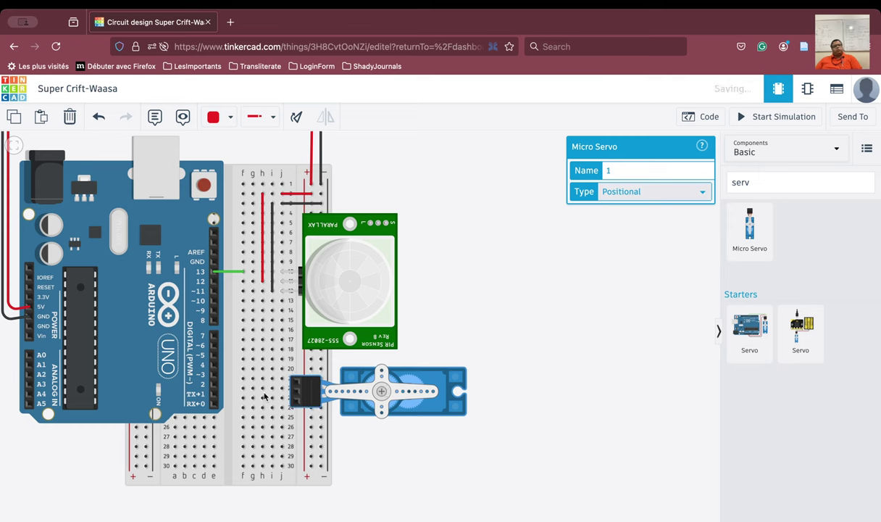
# Wire Arduino digital pin 2 to the micro servo's Signal terminal and nudge the servo slightly down.
pyautogui.click(214, 389)
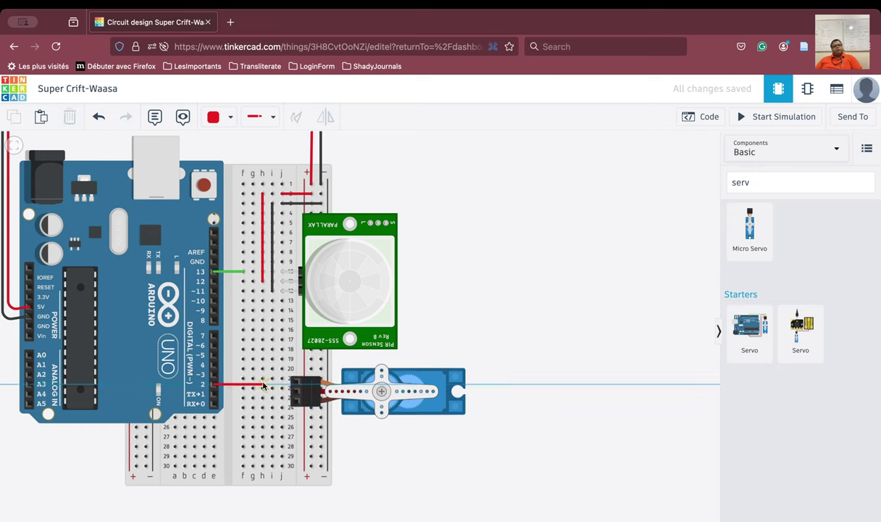
pyautogui.click(297, 385)
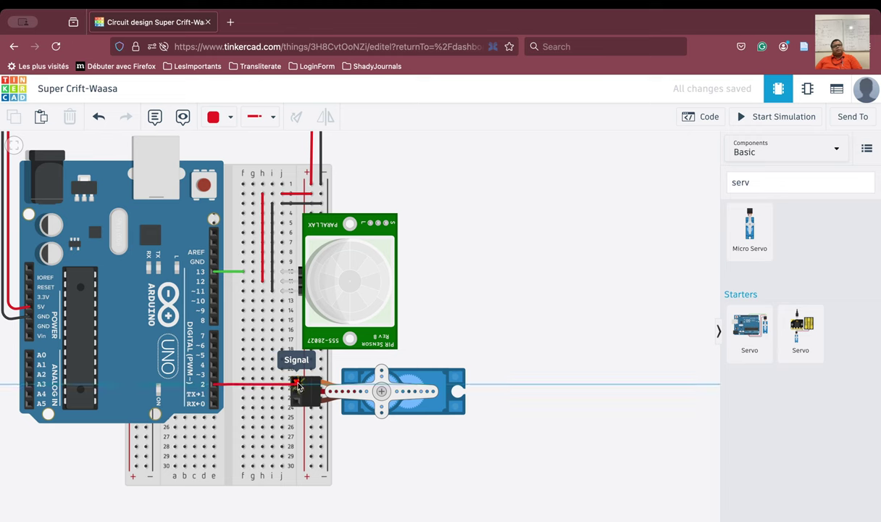
pyautogui.click(361, 393)
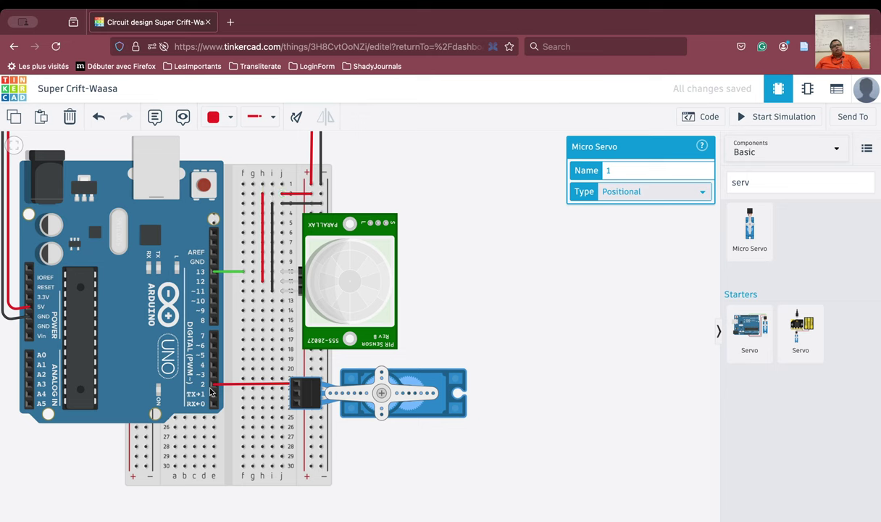
# Change the color of the wire between Arduino pin 2 and the servo's Signal terminal to purple.
pyautogui.click(298, 384)
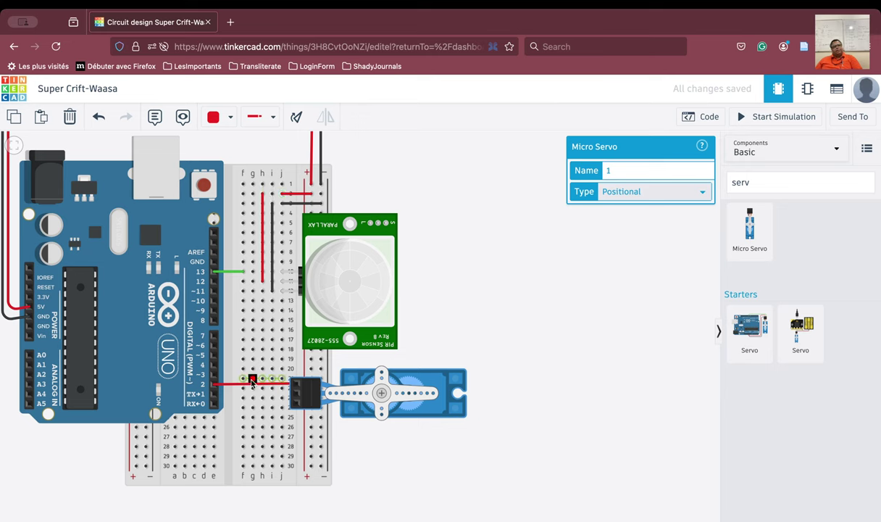
pyautogui.click(216, 384)
pyautogui.click(221, 118)
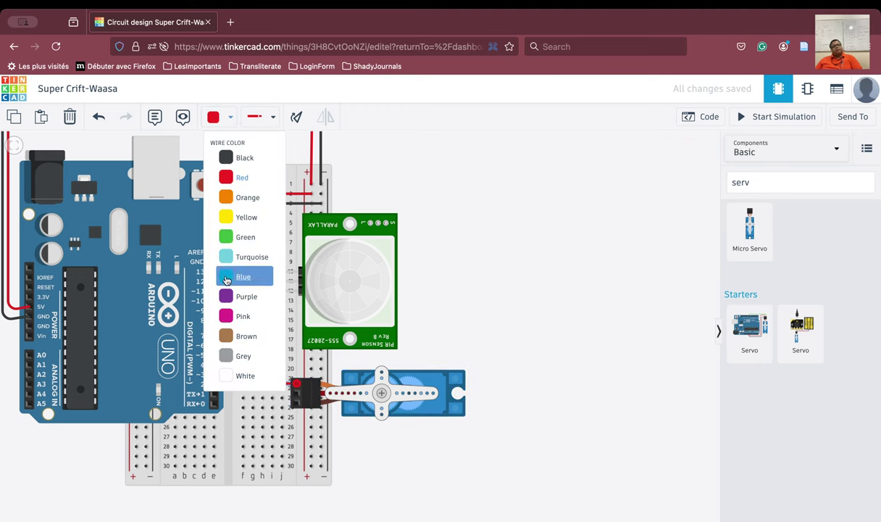
pyautogui.click(240, 295)
pyautogui.click(573, 344)
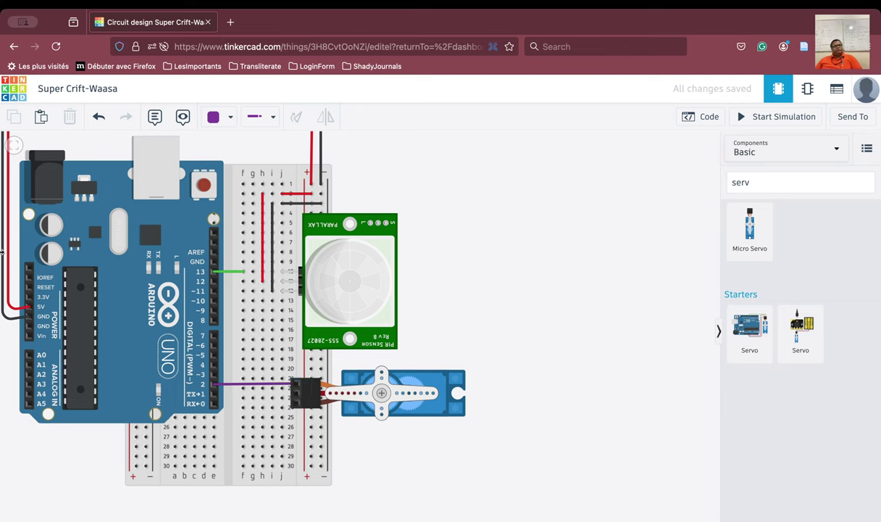
# Run a red wire down breadboard column g from row 2 to row 23, and wire the servo's middle terminal to h23.
pyautogui.click(253, 195)
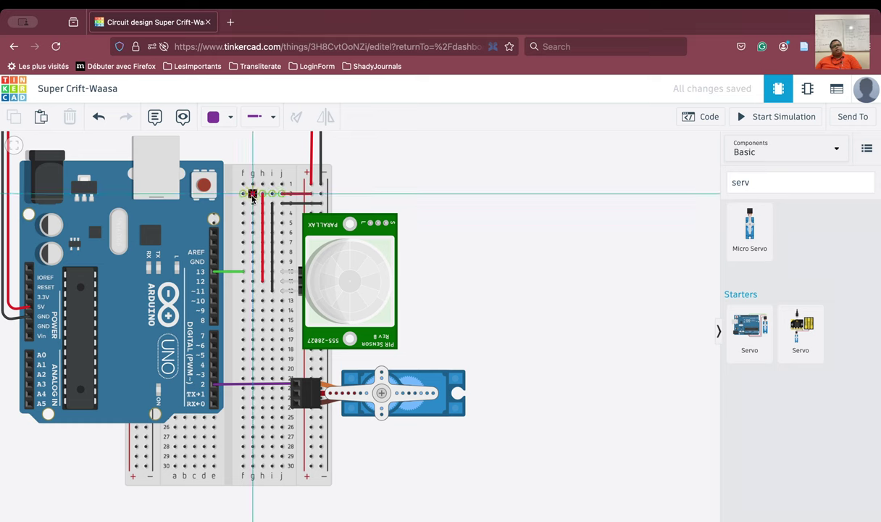
pyautogui.click(253, 399)
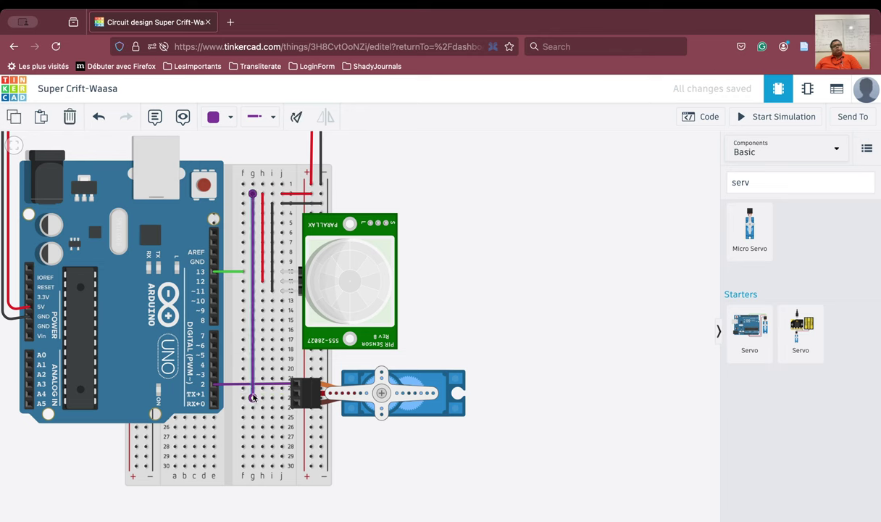
pyautogui.click(226, 124)
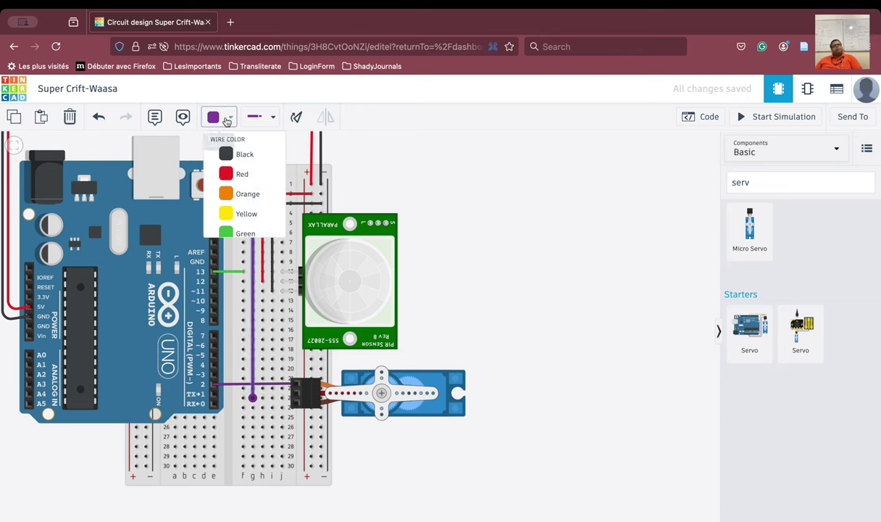
pyautogui.click(241, 179)
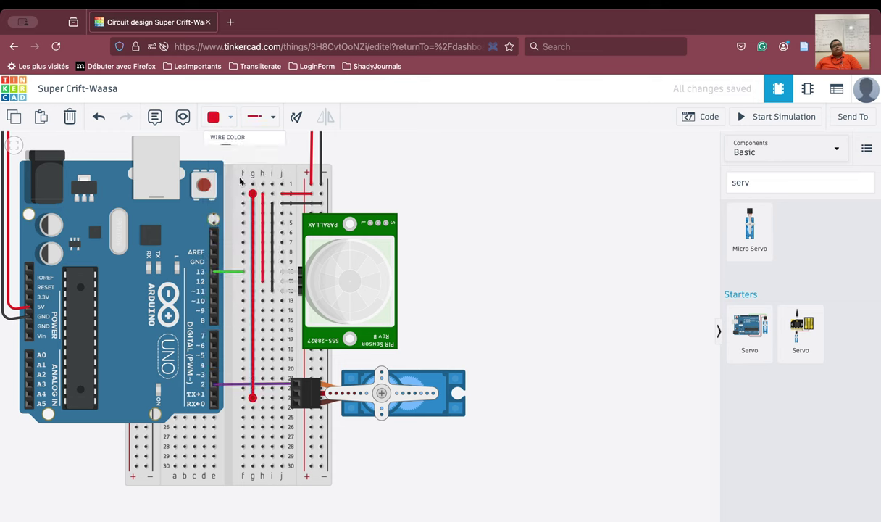
pyautogui.click(515, 248)
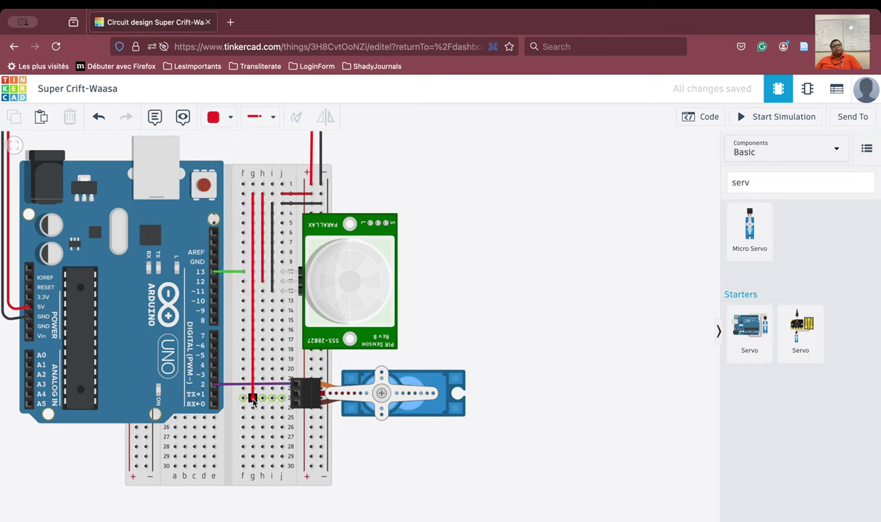
pyautogui.click(296, 394)
pyautogui.click(262, 398)
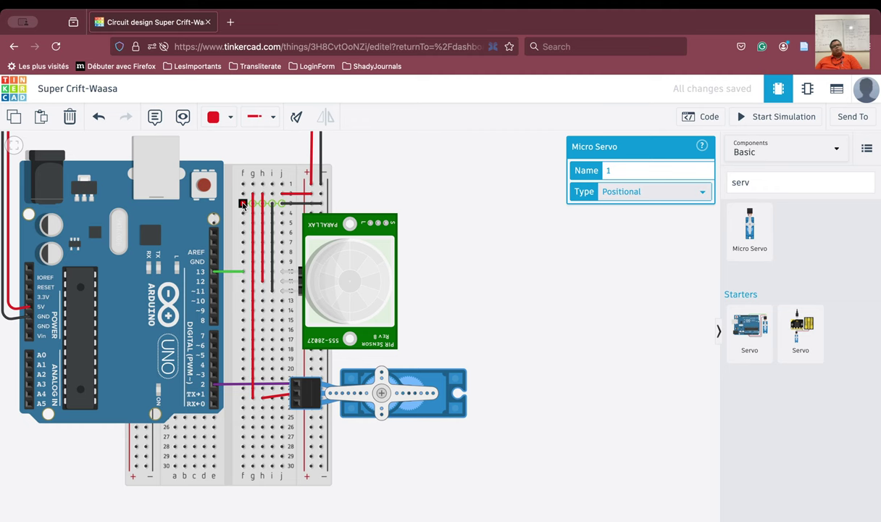
# Run a wire down breadboard column f from row 3 to row 24 and color it black.
pyautogui.click(244, 203)
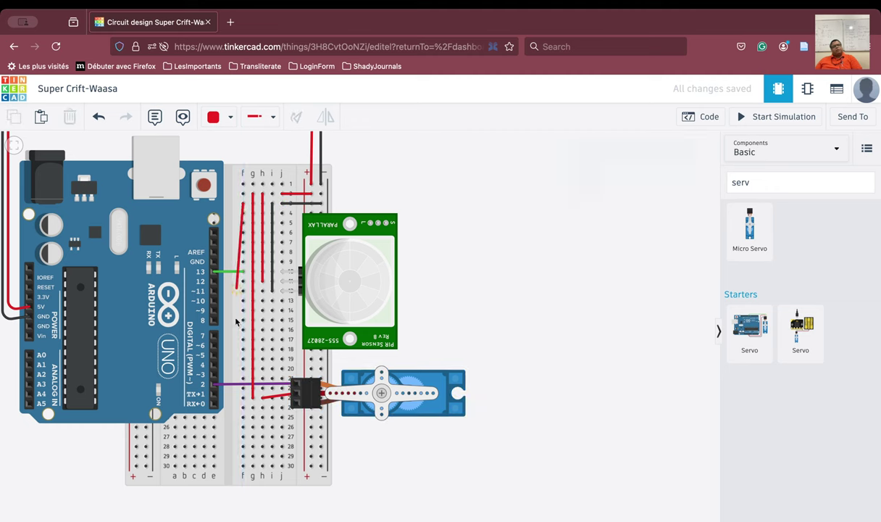
pyautogui.click(243, 409)
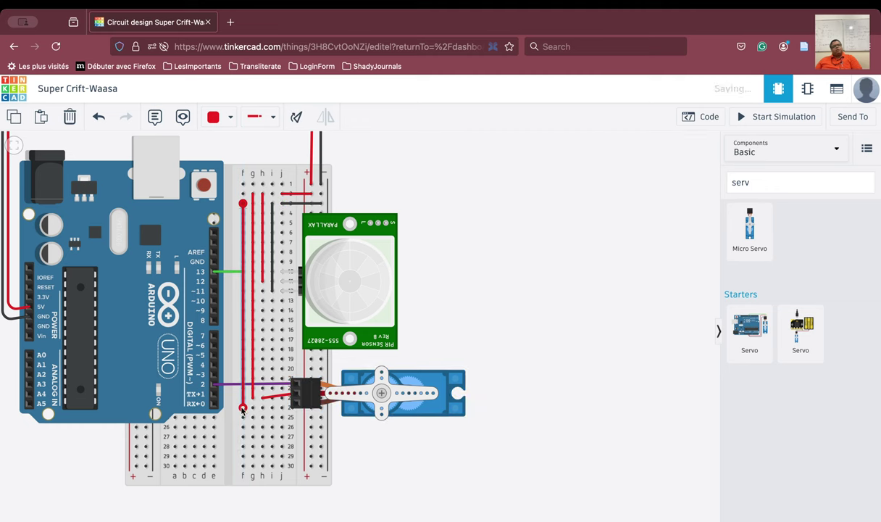
pyautogui.click(224, 119)
pyautogui.click(229, 155)
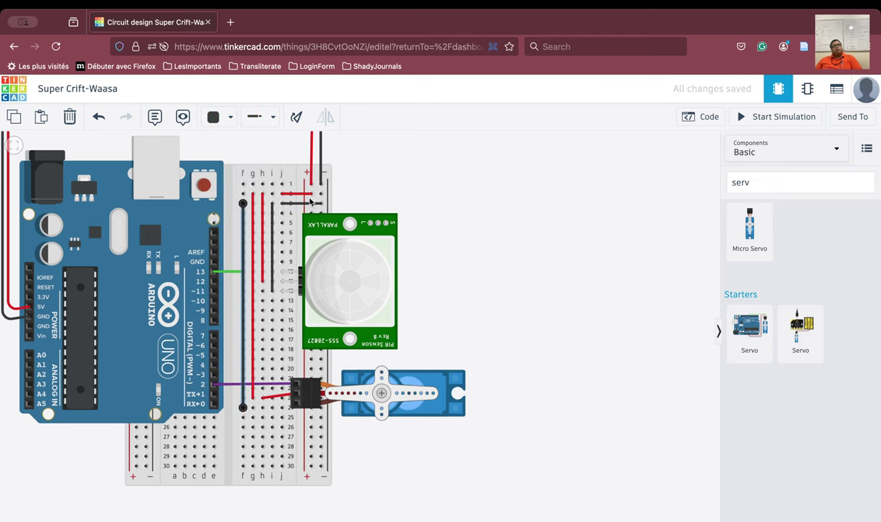
pyautogui.moveTo(307, 205); pyautogui.dragTo(281, 204)
# Wire the micro servo's Ground terminal to breadboard hole g24 with a black wire.
pyautogui.click(296, 403)
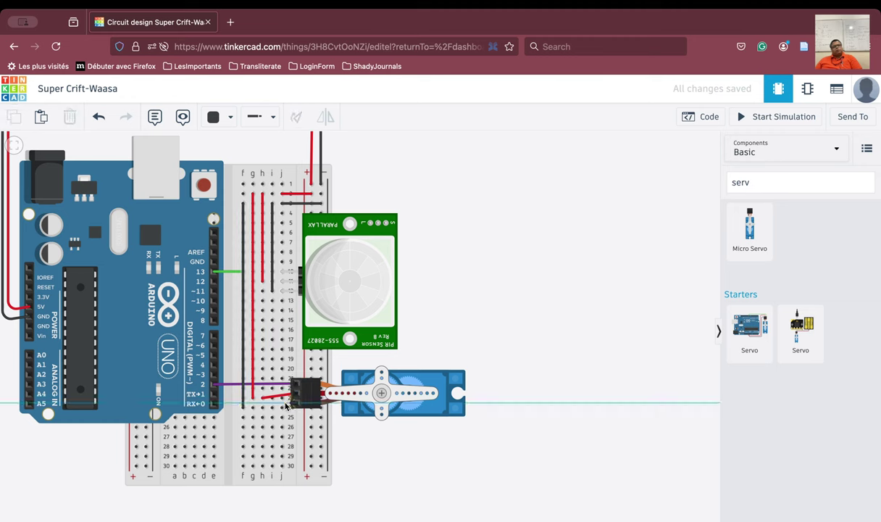
pyautogui.click(251, 408)
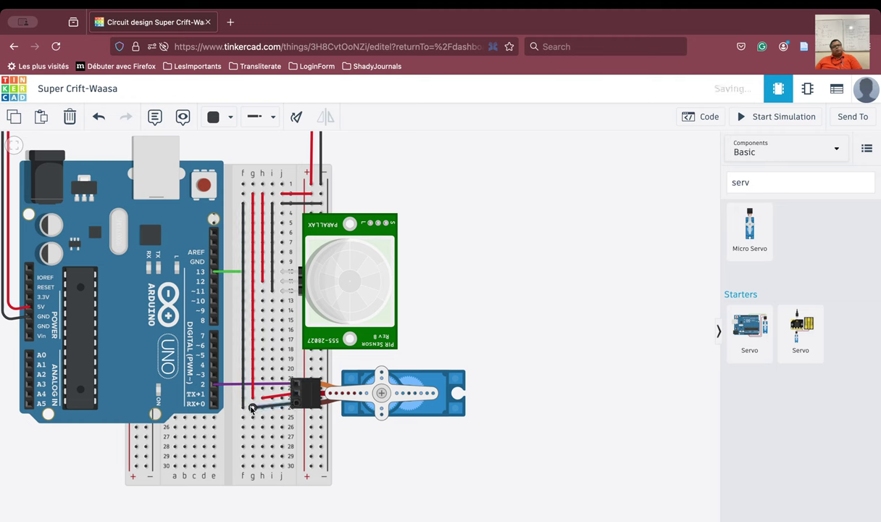
pyautogui.click(435, 473)
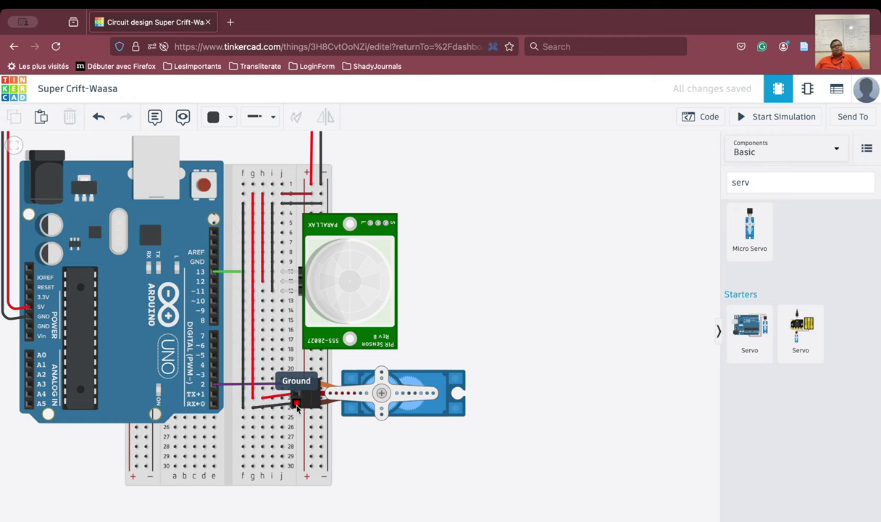
pyautogui.click(297, 404)
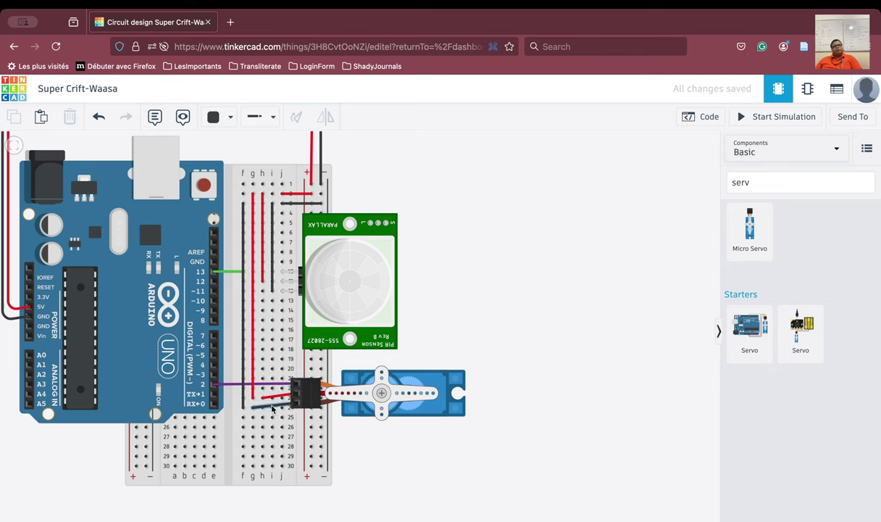
pyautogui.click(244, 408)
# Open the block code and delete the blocks that read pir and print it to the serial monitor.
pyautogui.click(701, 117)
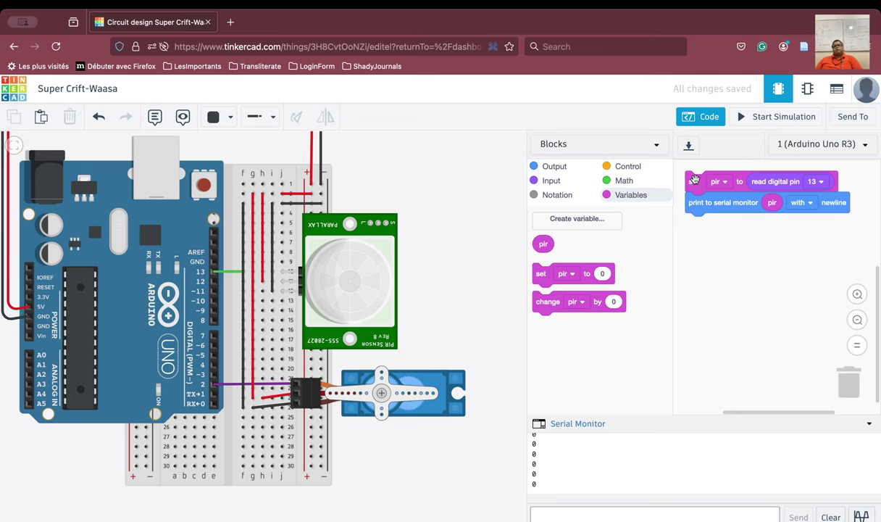
pyautogui.moveTo(695, 179); pyautogui.dragTo(847, 382)
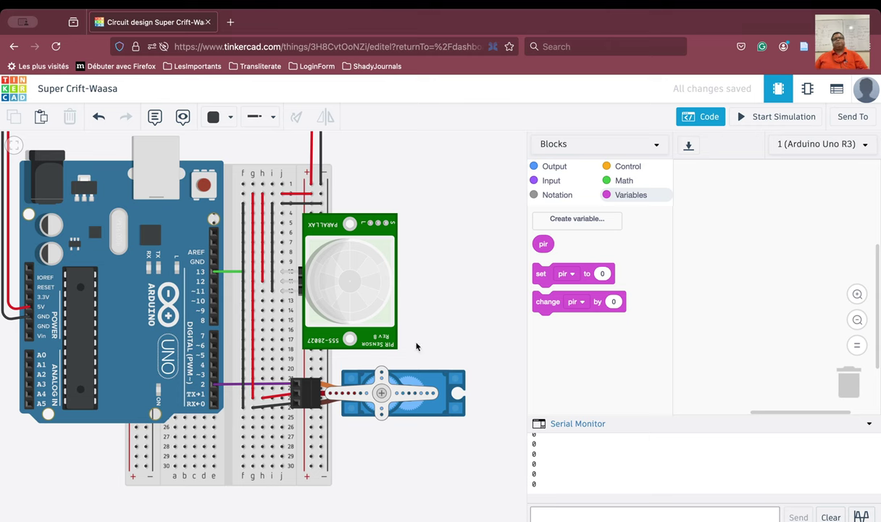
# Add an output block that rotates the servo on pin 2 to 90 degrees.
pyautogui.click(555, 167)
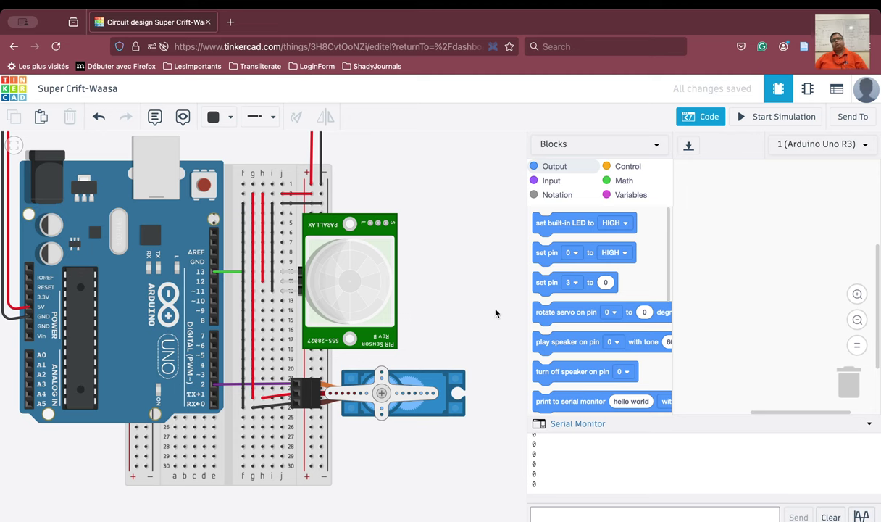
pyautogui.moveTo(538, 314); pyautogui.dragTo(690, 193)
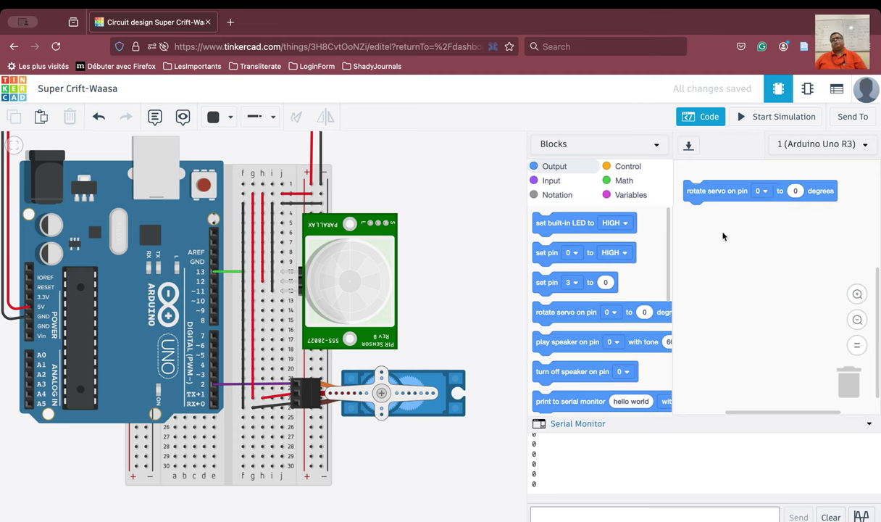
pyautogui.click(761, 191)
pyautogui.scroll(-1, 751, 239)
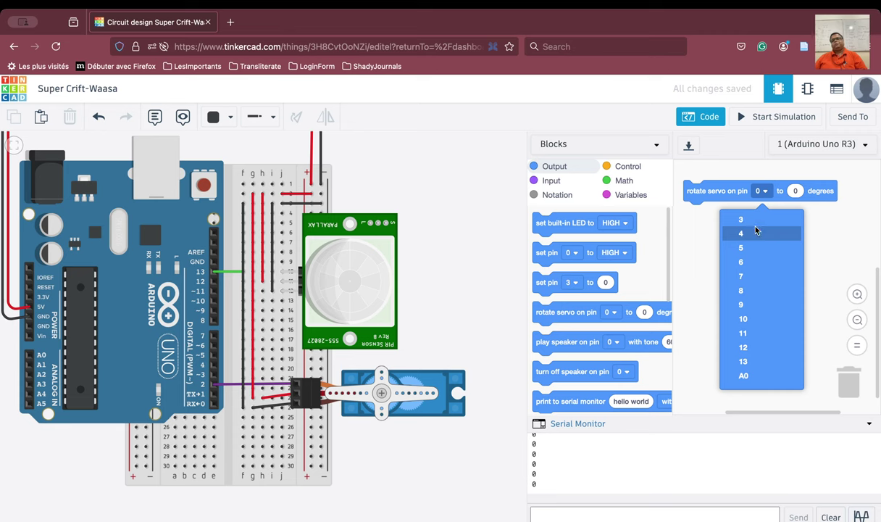
pyautogui.scroll(1, 752, 225)
pyautogui.click(752, 243)
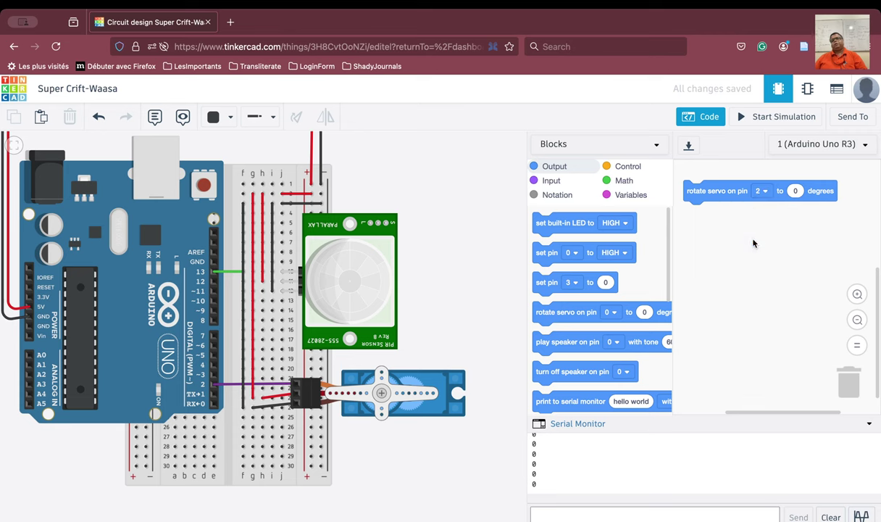
pyautogui.click(796, 190)
pyautogui.write('9')
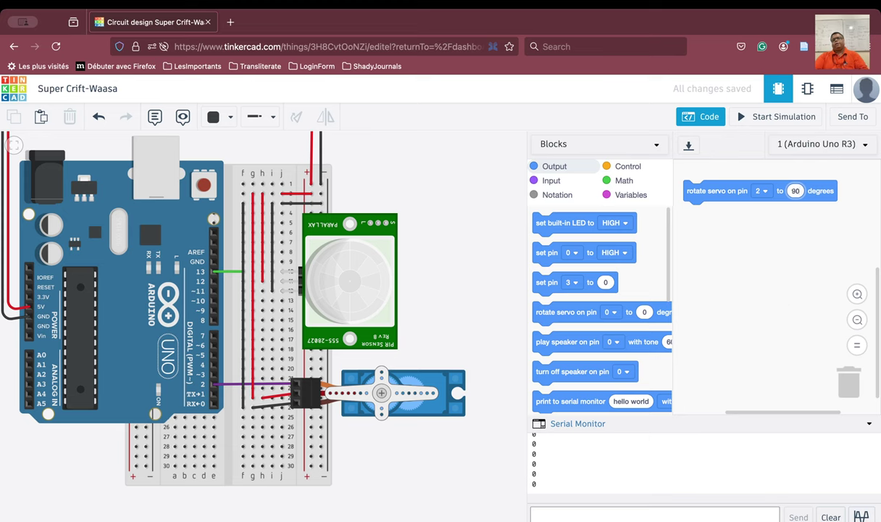
pyautogui.click(782, 300)
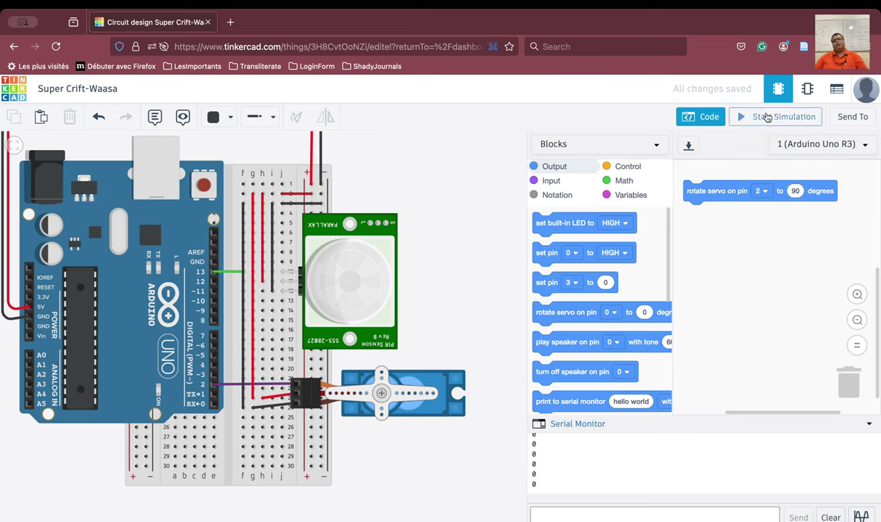
# Run the simulation twice to check the servo's rotation, stopping it each time.
pyautogui.click(767, 117)
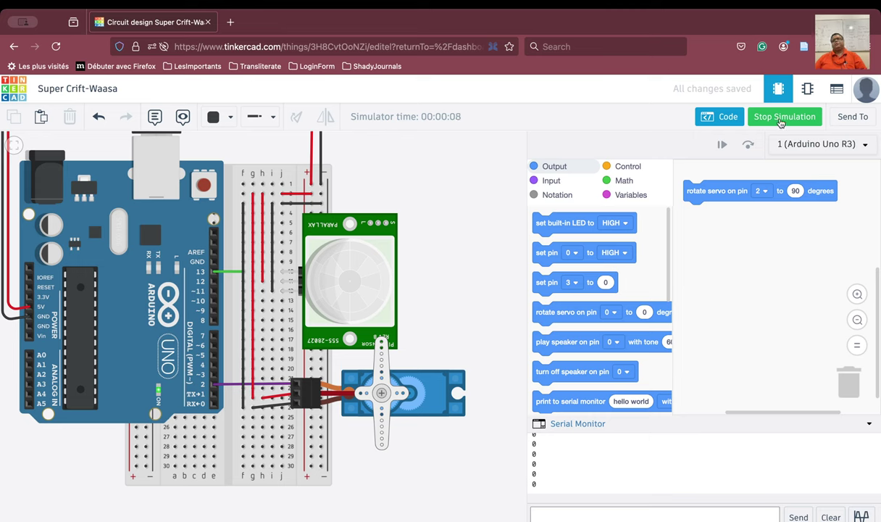
pyautogui.click(780, 117)
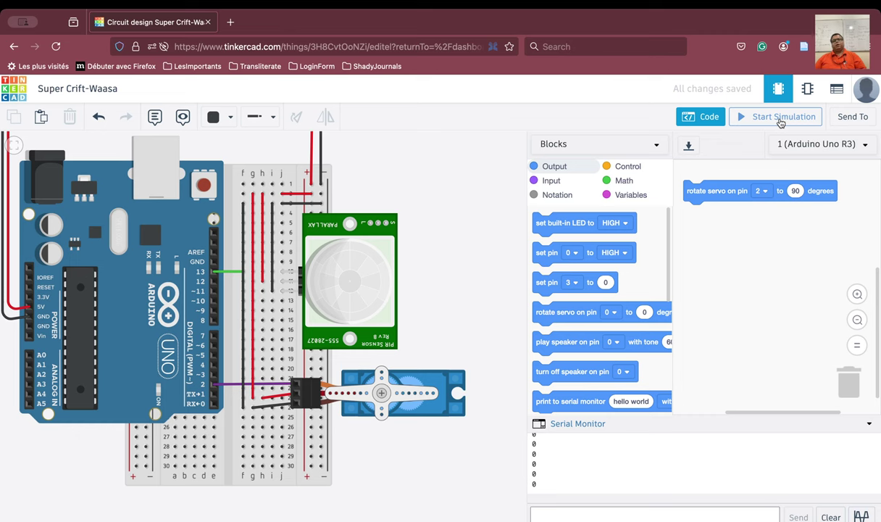
pyautogui.click(781, 117)
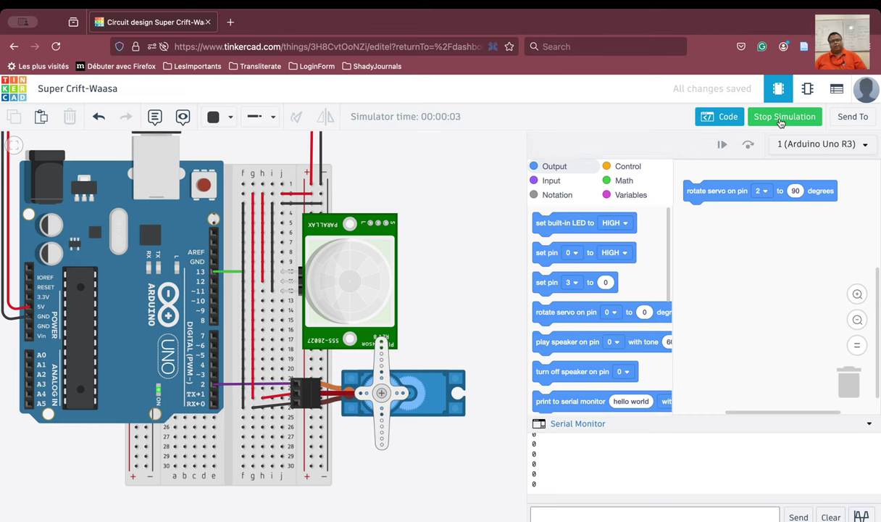
pyautogui.click(780, 119)
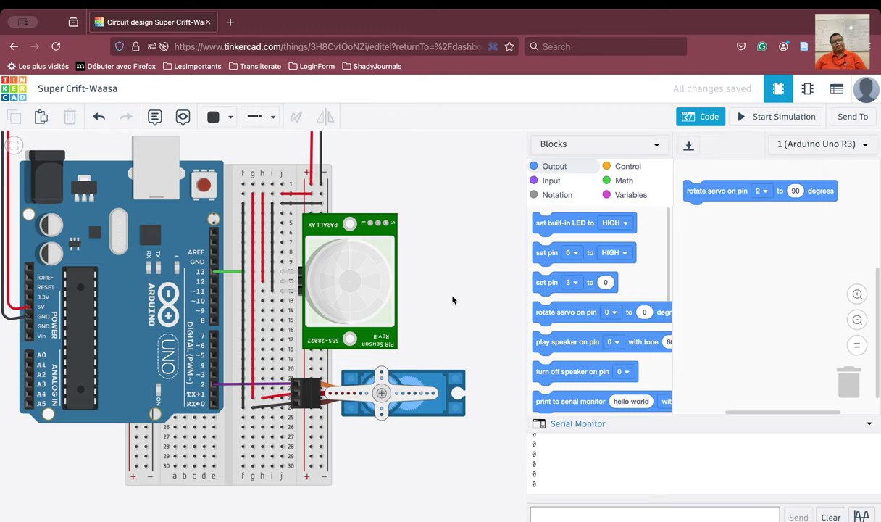
# Delete the servo rotation block from the code and add a block that sets the pir variable.
pyautogui.moveTo(452, 299); pyautogui.dragTo(306, 318)
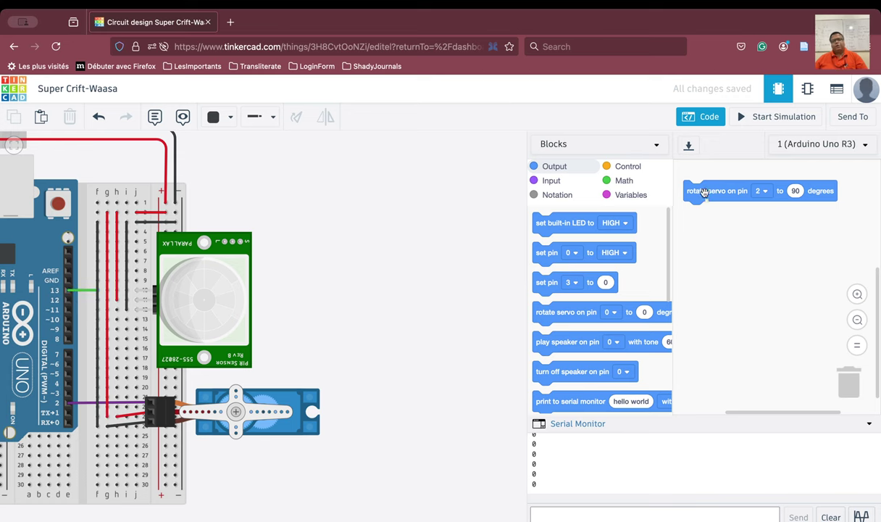
pyautogui.moveTo(704, 192); pyautogui.dragTo(847, 396)
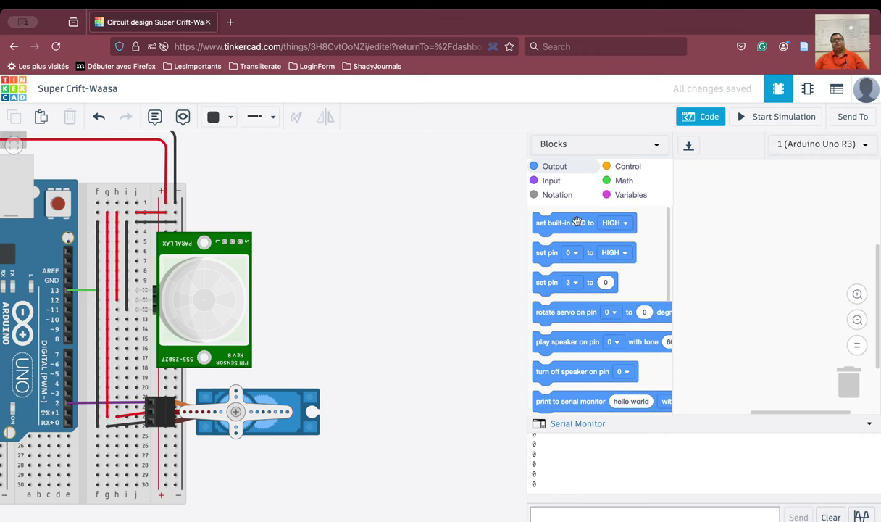
pyautogui.click(549, 182)
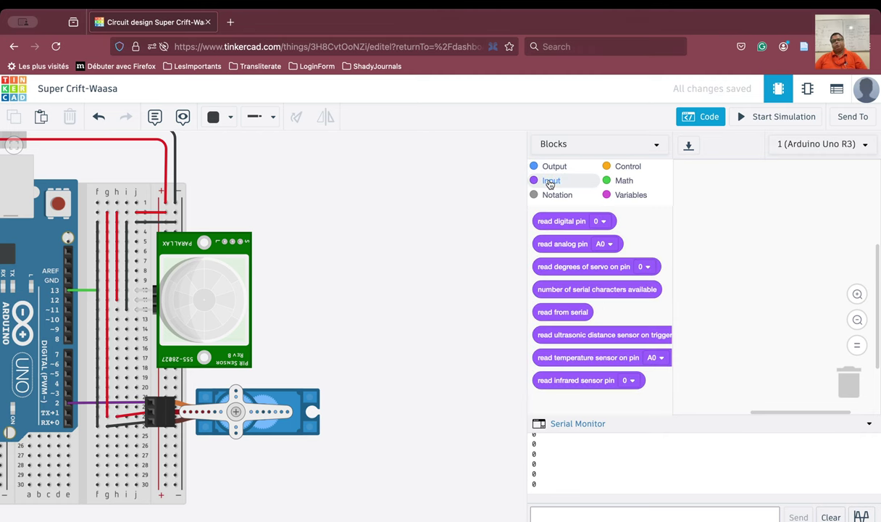
pyautogui.click(626, 195)
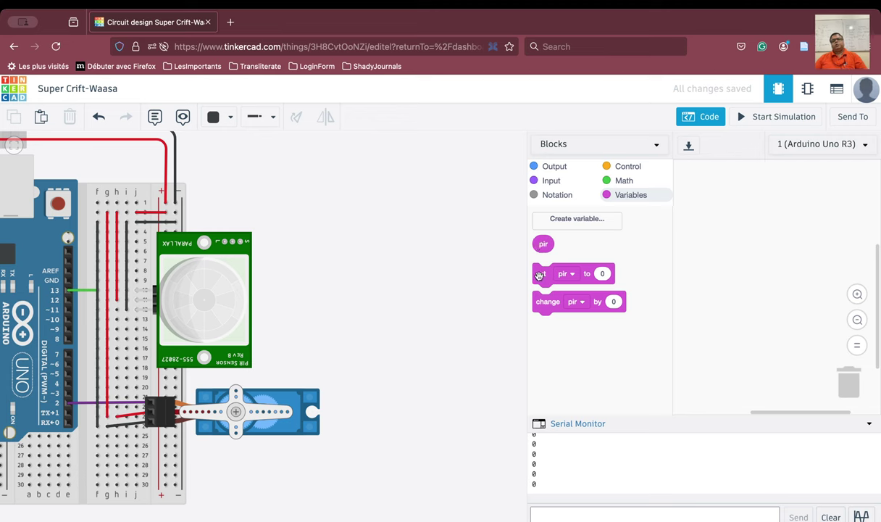
pyautogui.moveTo(539, 274); pyautogui.dragTo(704, 194)
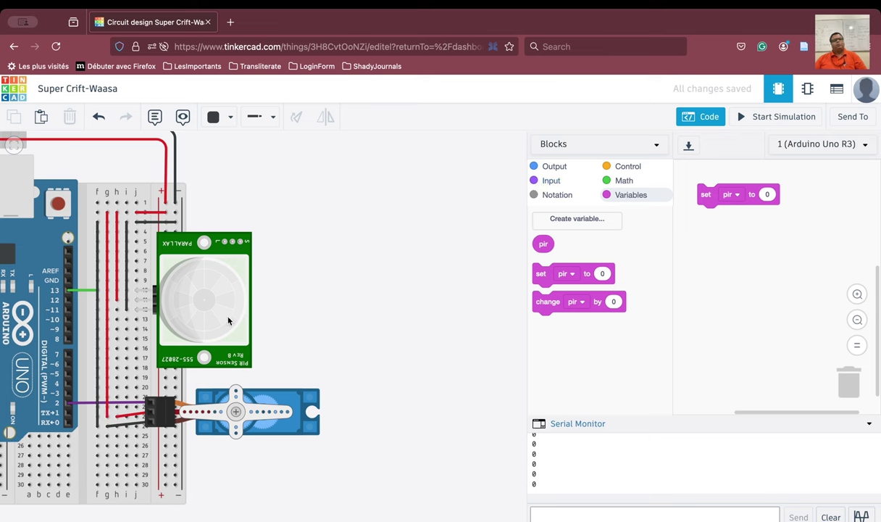
# Make the set pir block take its value from reading digital pin 13.
pyautogui.click(551, 186)
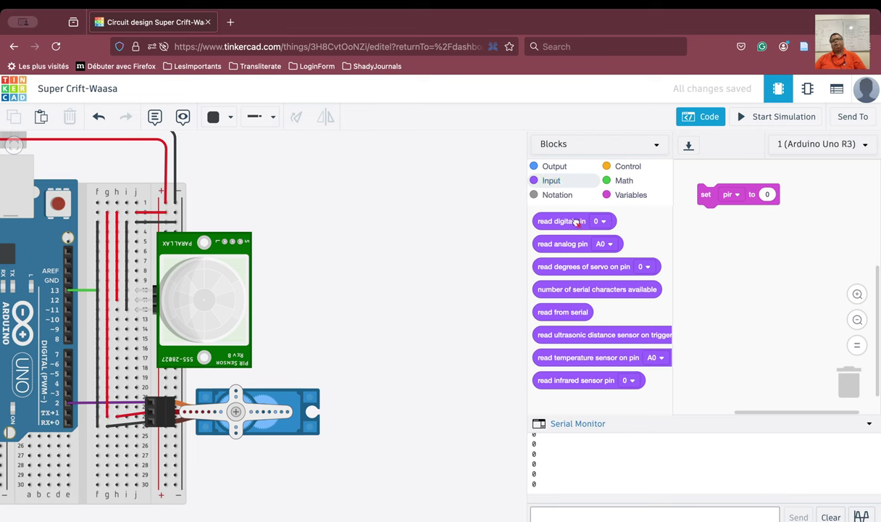
pyautogui.moveTo(542, 221); pyautogui.dragTo(770, 196)
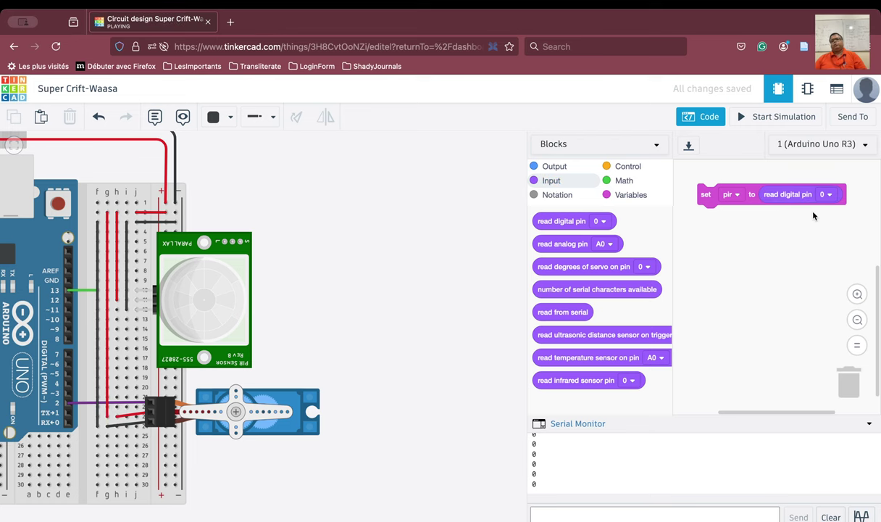
pyautogui.click(828, 194)
pyautogui.scroll(-3, 804, 305)
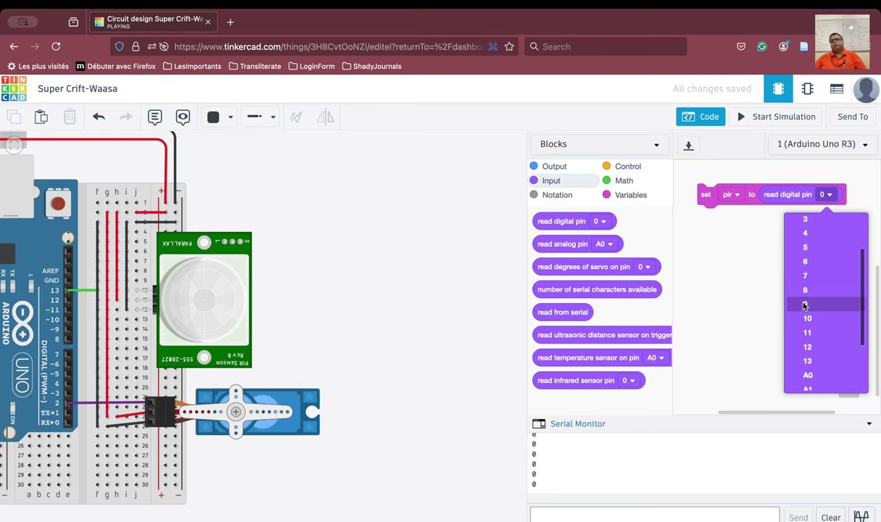
pyautogui.click(807, 360)
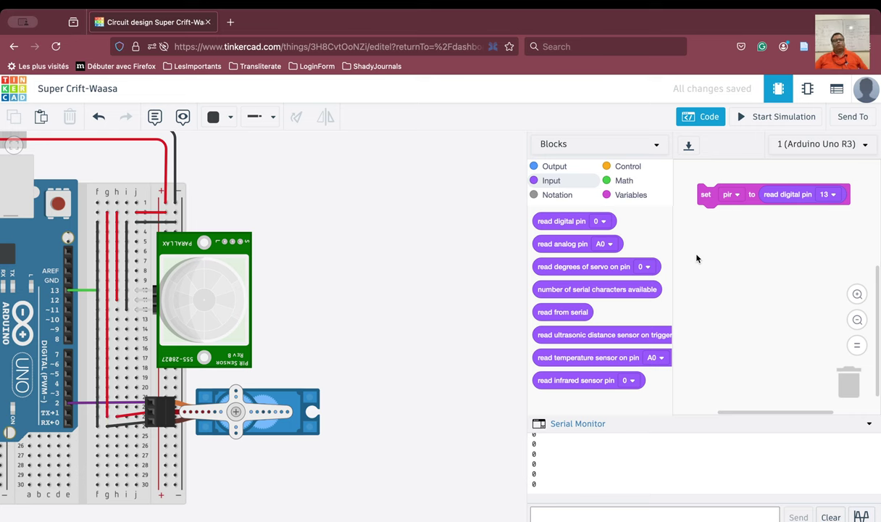
# Attach an if-then-else control block below the set pir block.
pyautogui.click(635, 167)
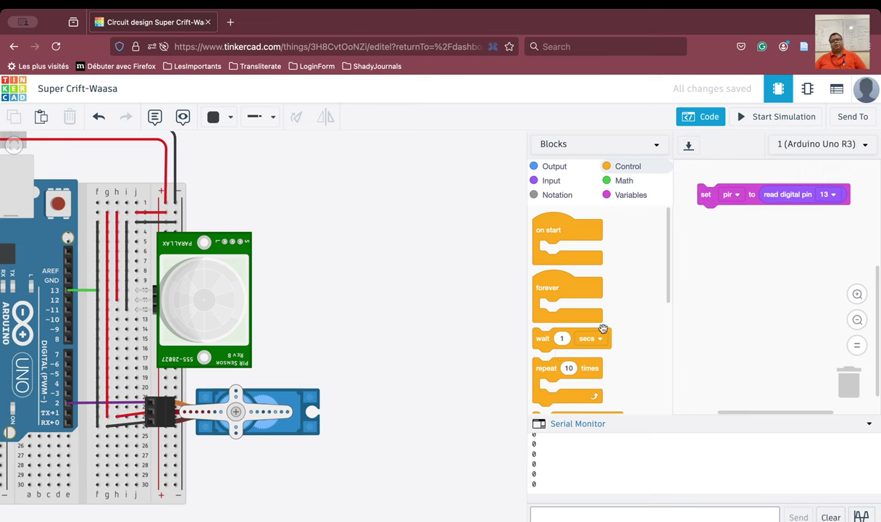
pyautogui.scroll(-5, 604, 332)
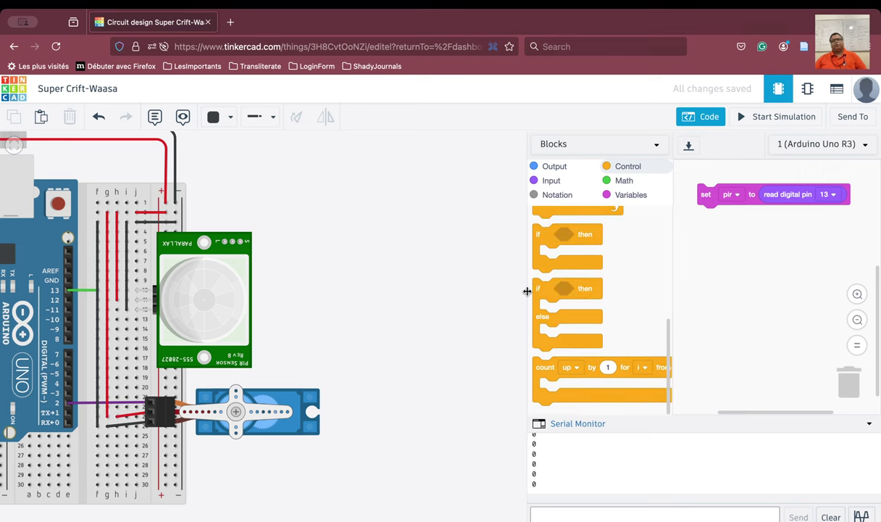
pyautogui.moveTo(541, 291); pyautogui.dragTo(707, 217)
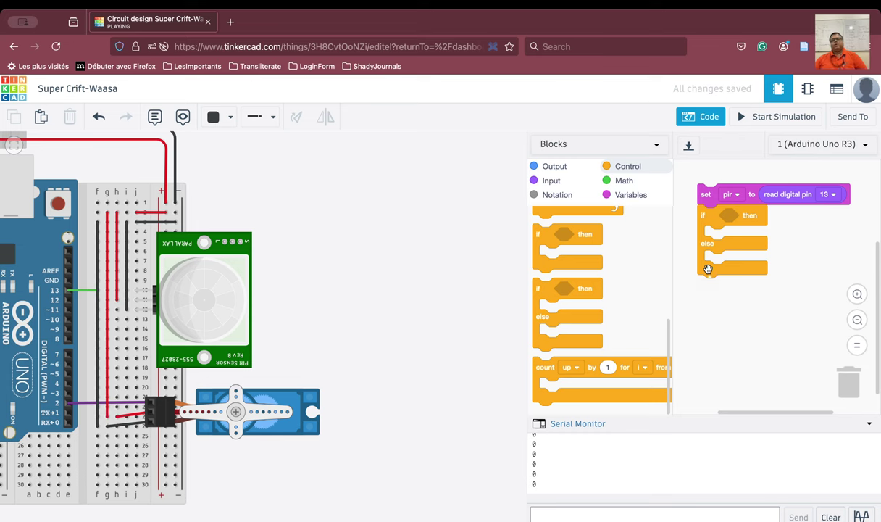
# Fill the if condition with a comparison that checks whether pir = 1.
pyautogui.click(622, 182)
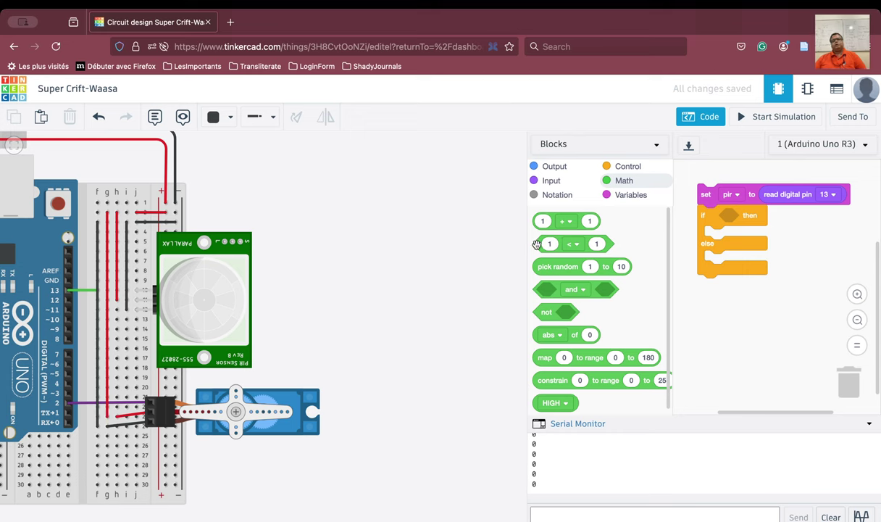
pyautogui.moveTo(537, 244); pyautogui.dragTo(690, 222)
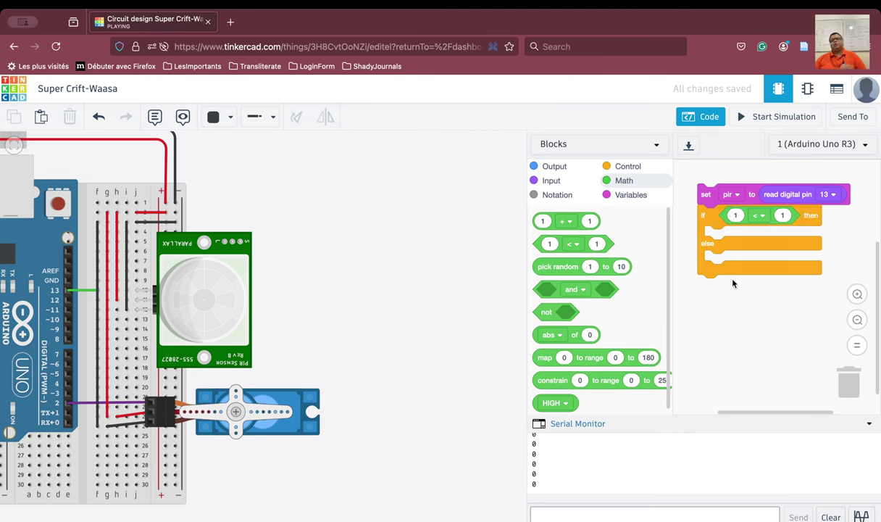
pyautogui.click(631, 195)
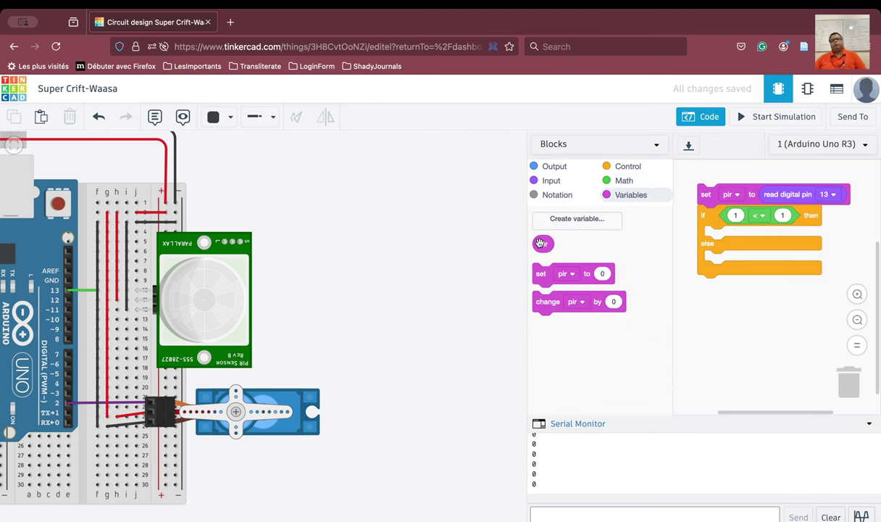
pyautogui.moveTo(540, 243); pyautogui.dragTo(734, 217)
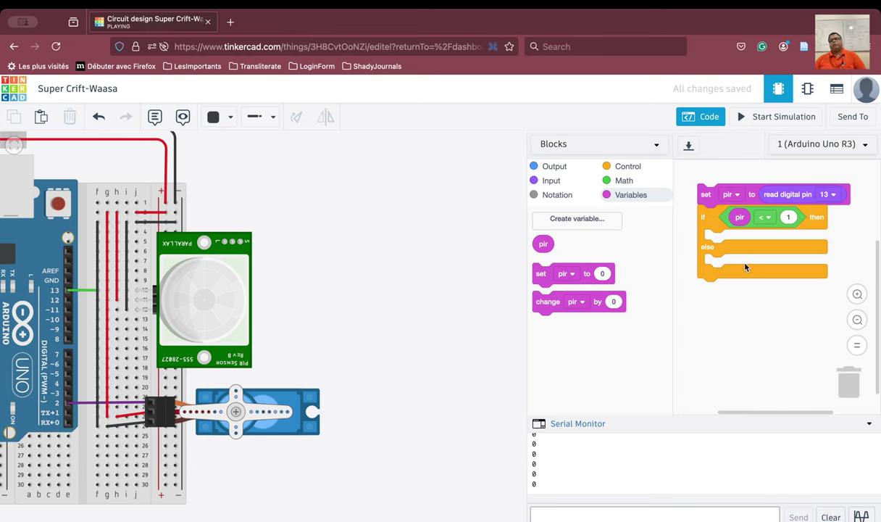
pyautogui.click(766, 218)
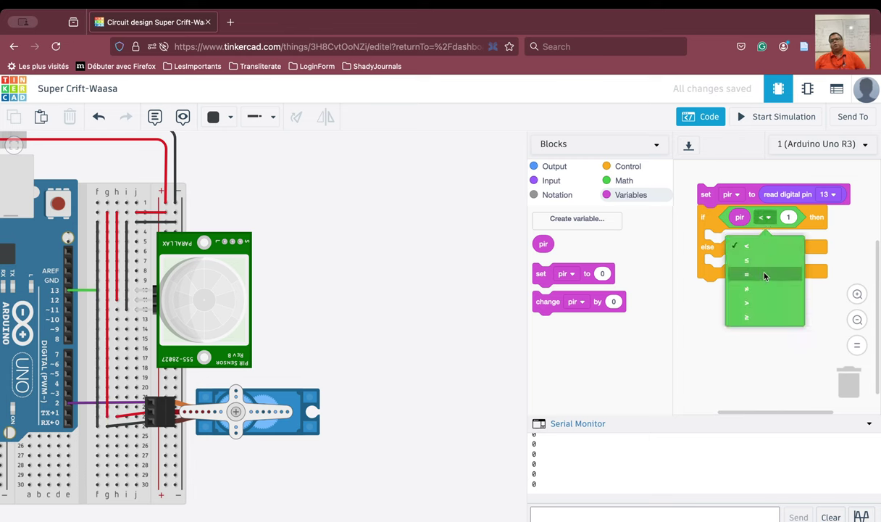
pyautogui.click(727, 273)
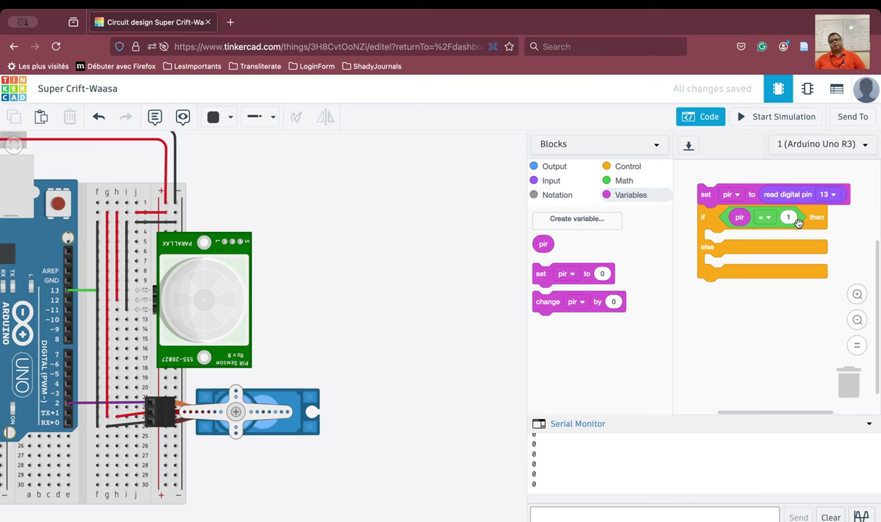
# Place a rotate servo output block in both the then branch and the else branch.
pyautogui.click(549, 167)
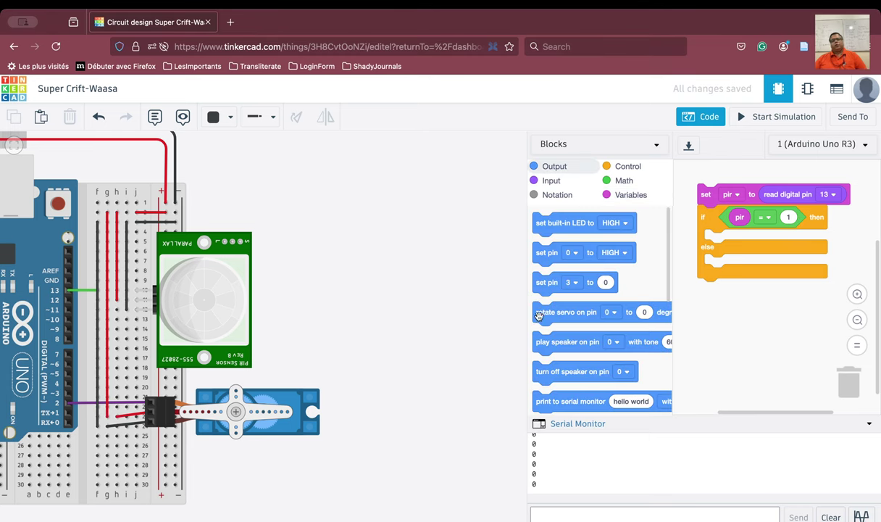
pyautogui.moveTo(541, 312); pyautogui.dragTo(708, 243)
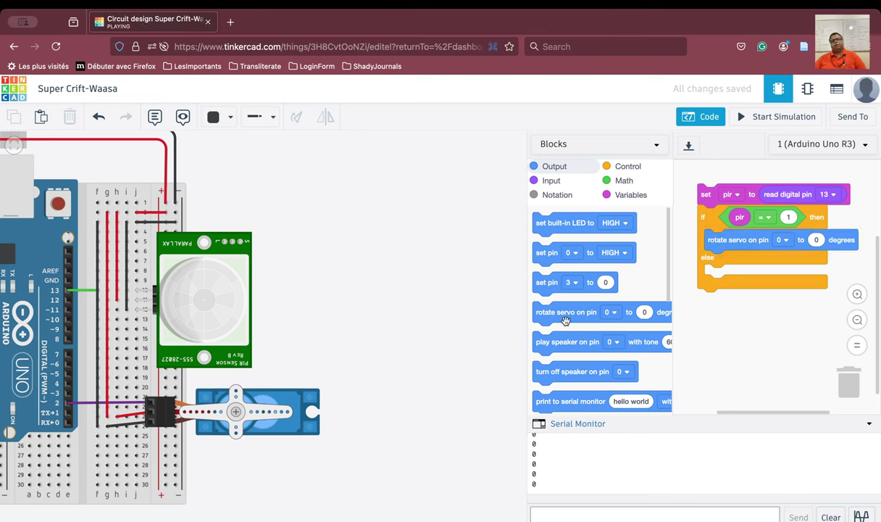
pyautogui.moveTo(541, 311); pyautogui.dragTo(717, 278)
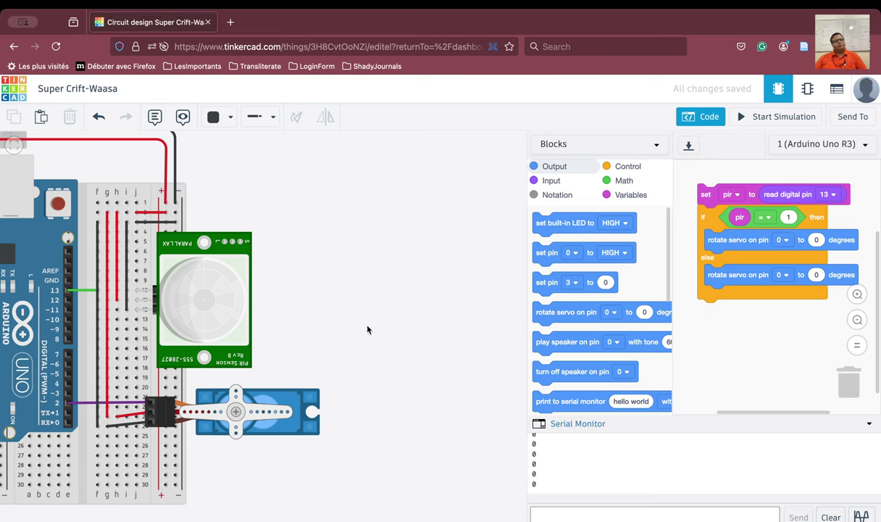
# Set the then branch's servo block to pin 2 and 90 degrees, and the else branch's servo block to pin 2.
pyautogui.click(781, 240)
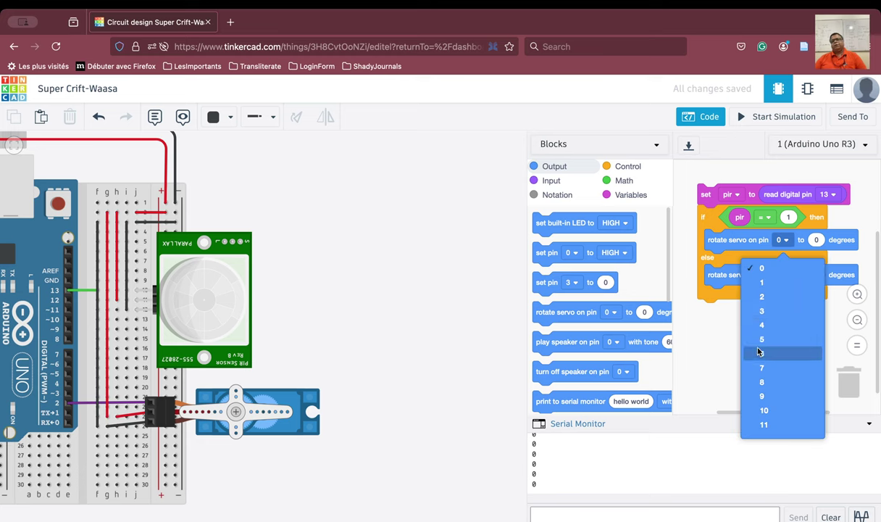
pyautogui.click(762, 296)
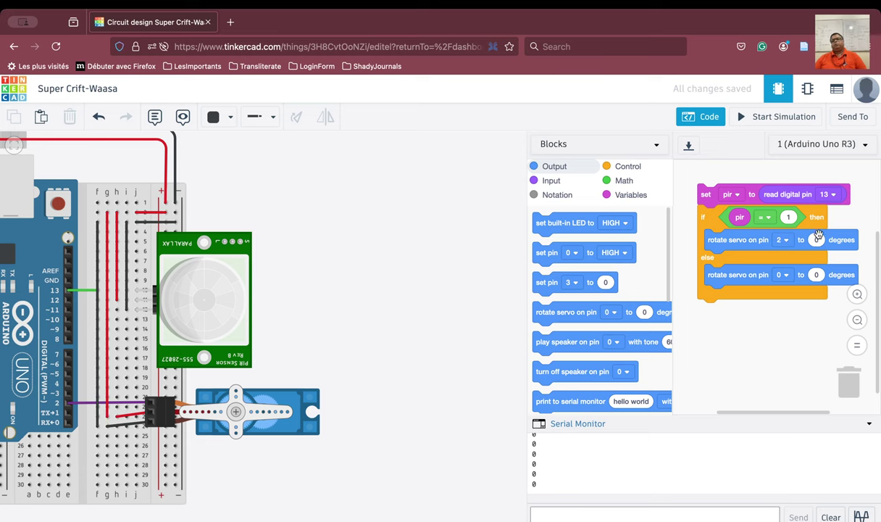
pyautogui.click(817, 240)
pyautogui.write('90')
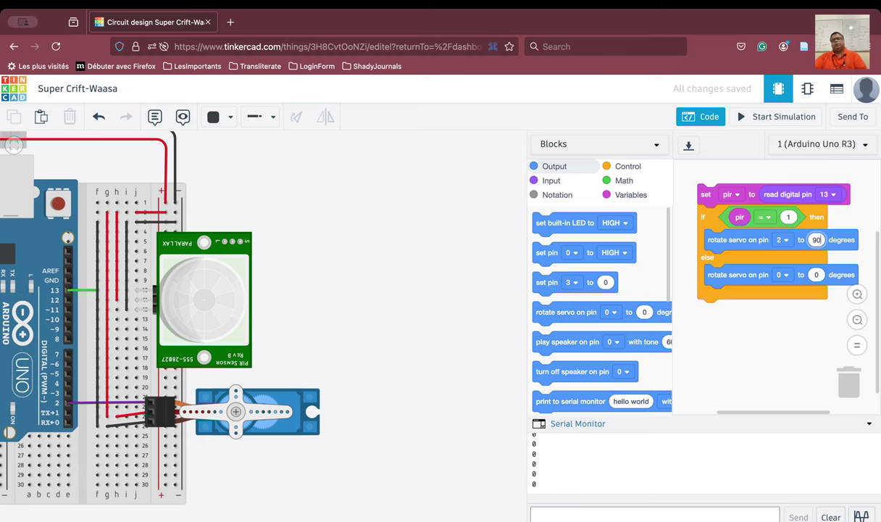
pyautogui.press('Return')
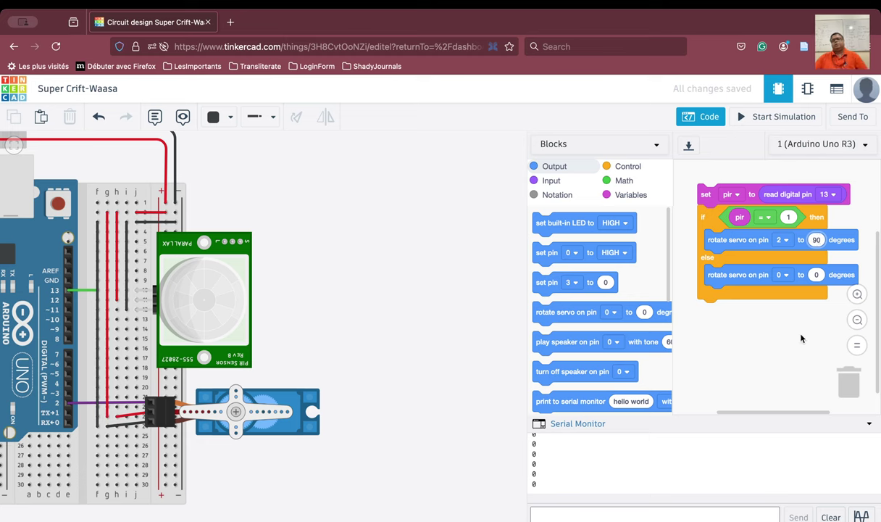
pyautogui.click(784, 276)
pyautogui.click(766, 330)
# Close the code editor and simulate the circuit, moving the object within the PIR sensor's detection area to check the servo's response; stop the simulation.
pyautogui.click(692, 116)
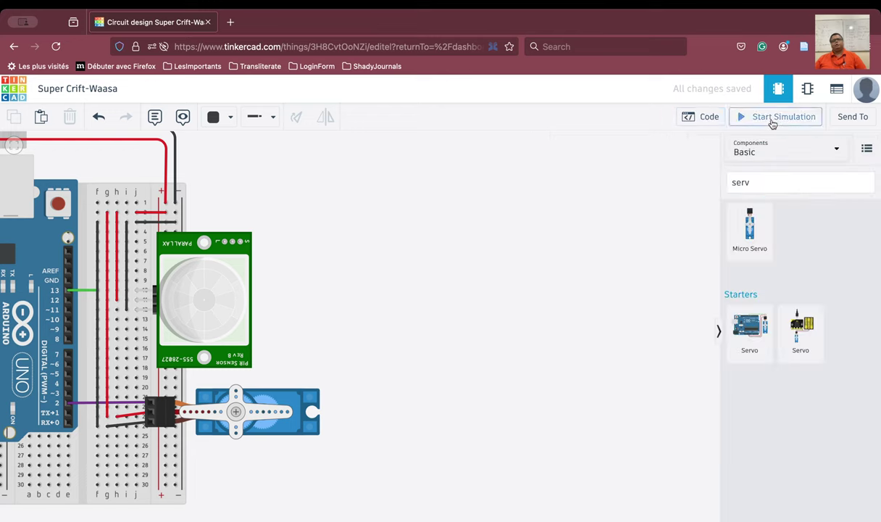
pyautogui.click(772, 122)
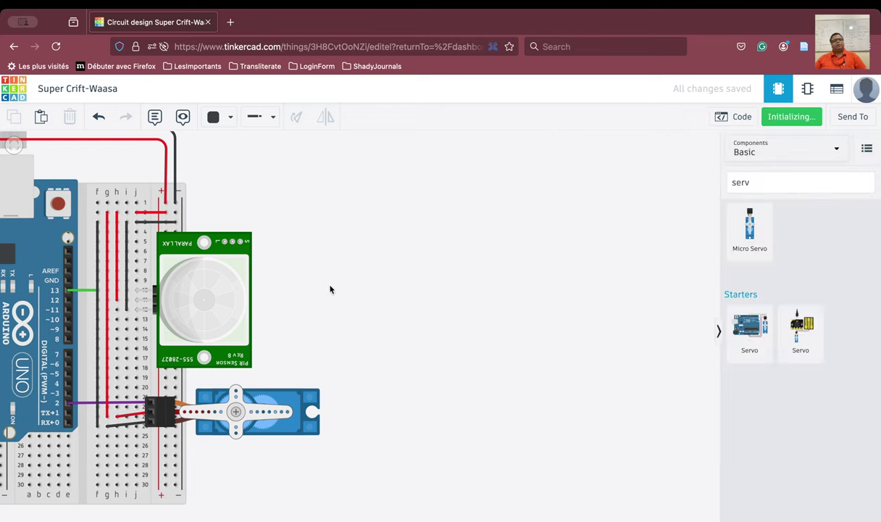
pyautogui.click(200, 292)
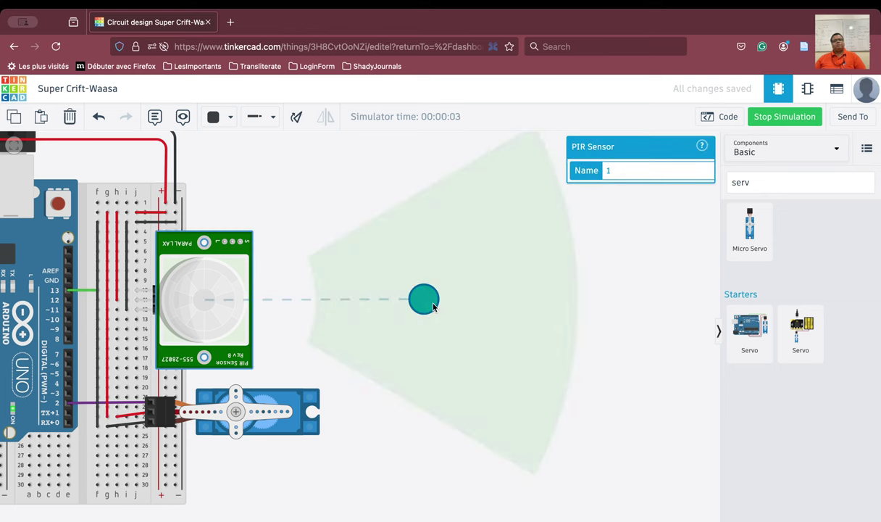
pyautogui.moveTo(433, 307); pyautogui.dragTo(451, 309)
pyautogui.moveTo(452, 304)
pyautogui.mouseDown()
pyautogui.moveTo(461, 304)
pyautogui.moveTo(446, 305)
pyautogui.mouseUp()
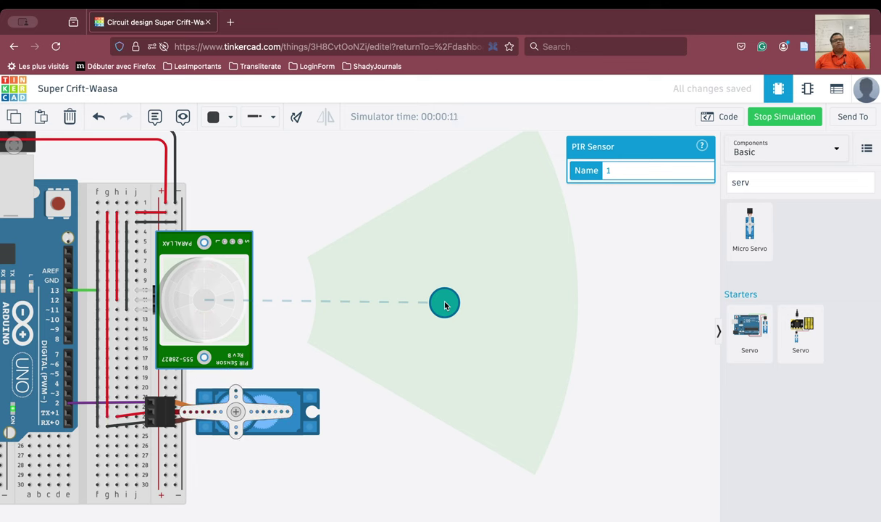
pyautogui.moveTo(444, 304); pyautogui.dragTo(473, 292)
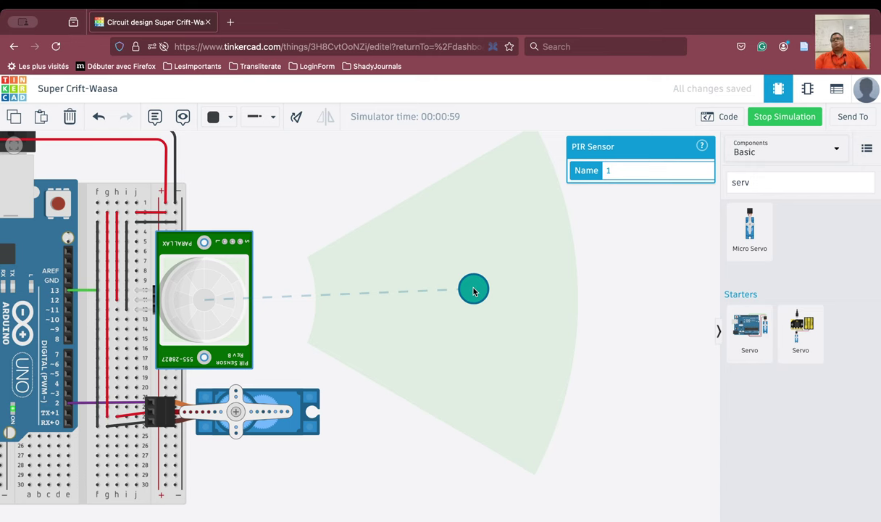
pyautogui.click(776, 117)
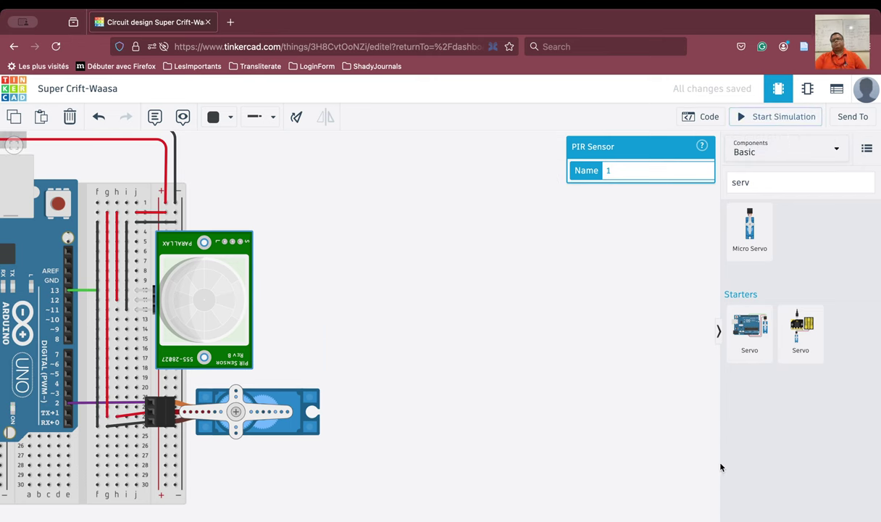